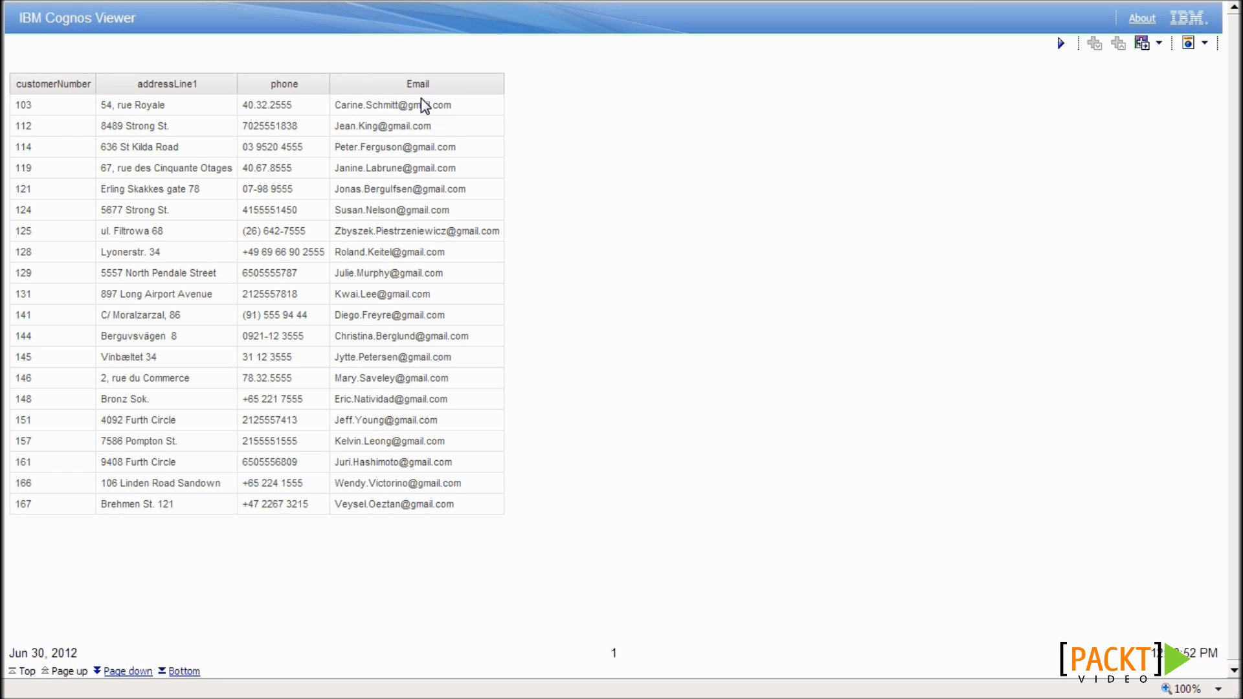
Add customerNumber and customerName from the customers table as the list's first two columns.
key("alt+Tab")
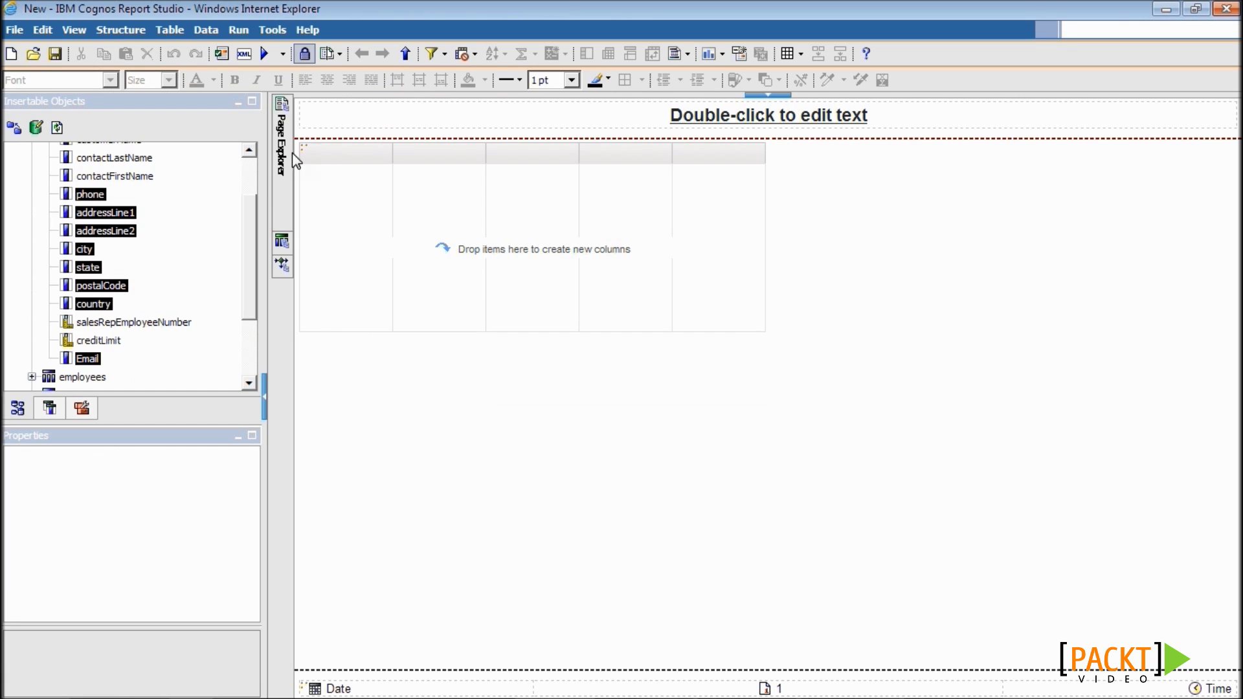
left_click(98, 193)
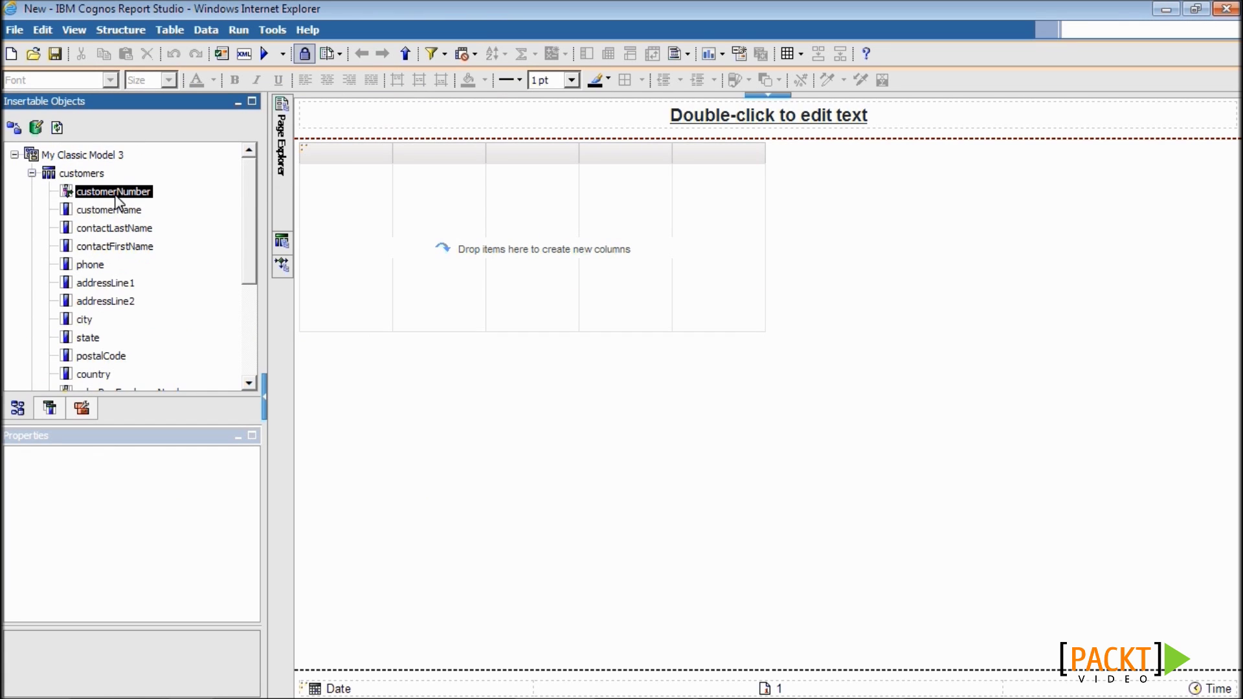
left_click_drag(119, 202, 380, 244)
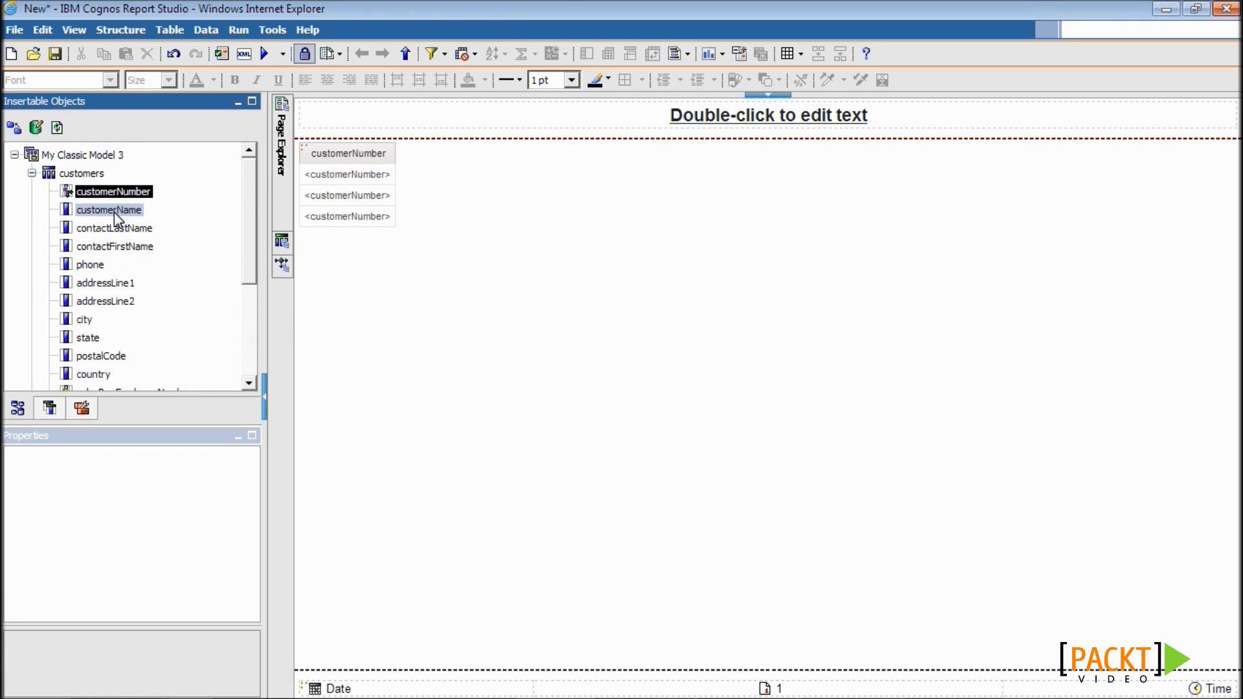
left_click_drag(114, 212, 390, 200)
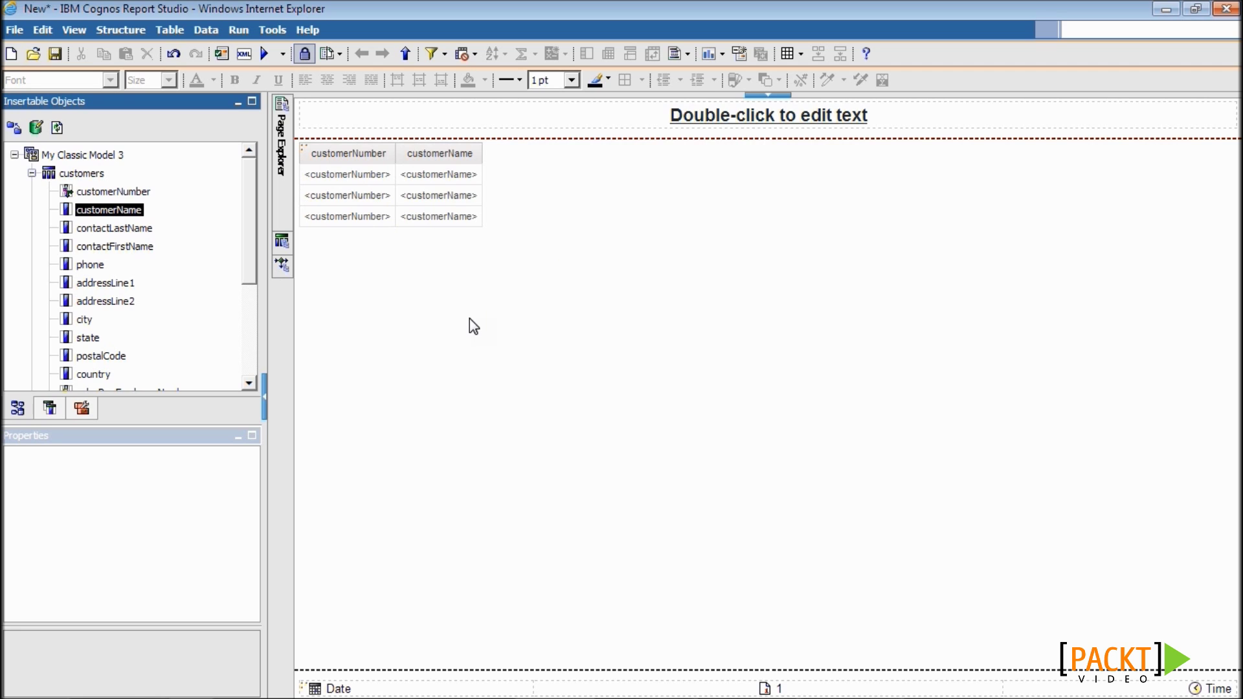
In Query1, add the customers fields contactLastName through Email as data items.
left_click(282, 242)
double_click(364, 149)
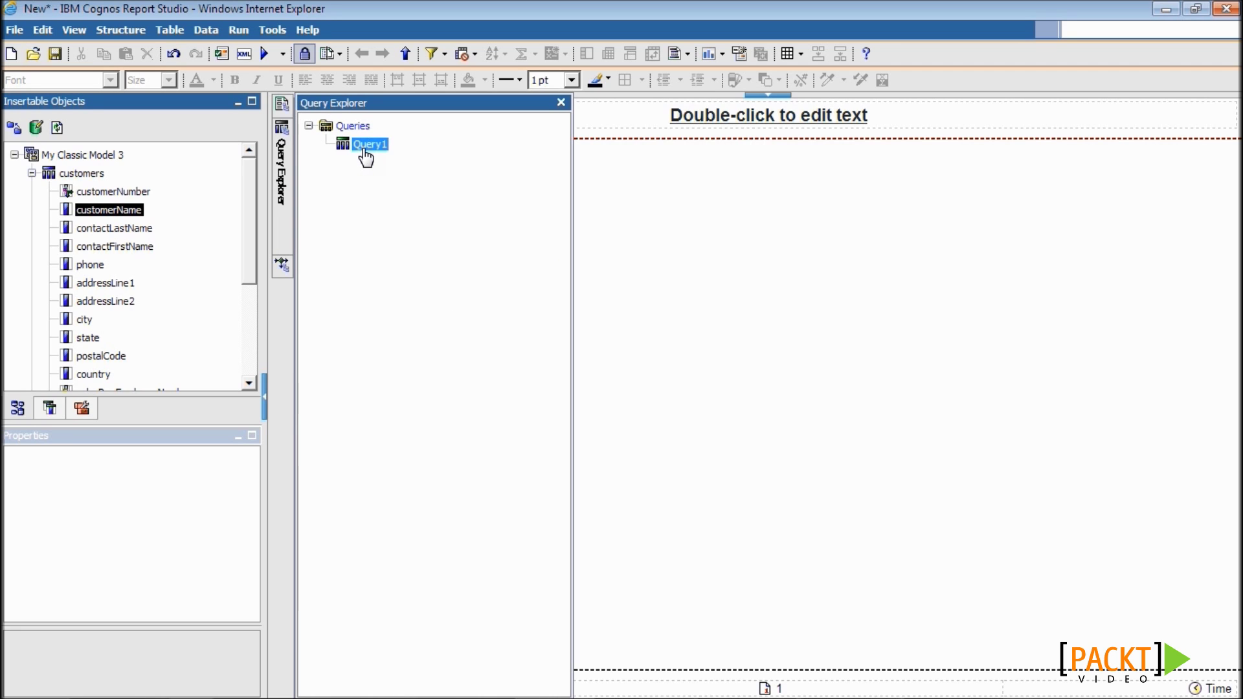
left_click(90, 265)
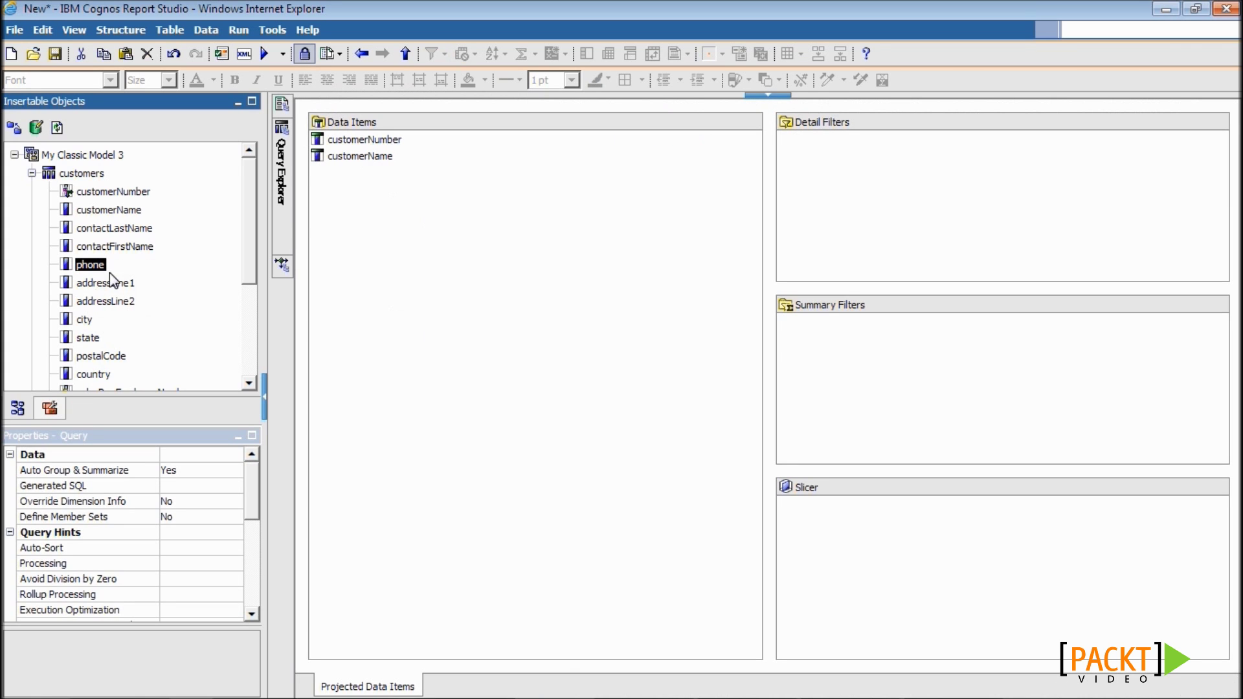
left_click(123, 228)
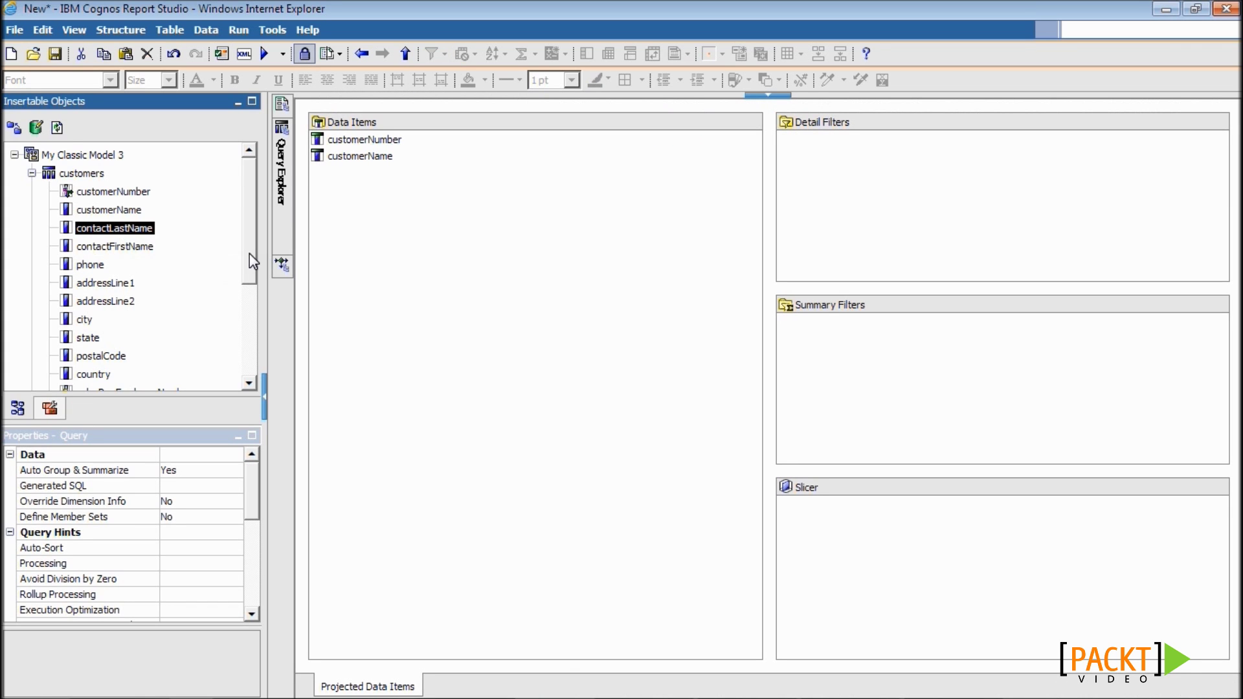
left_click_drag(250, 254, 246, 292)
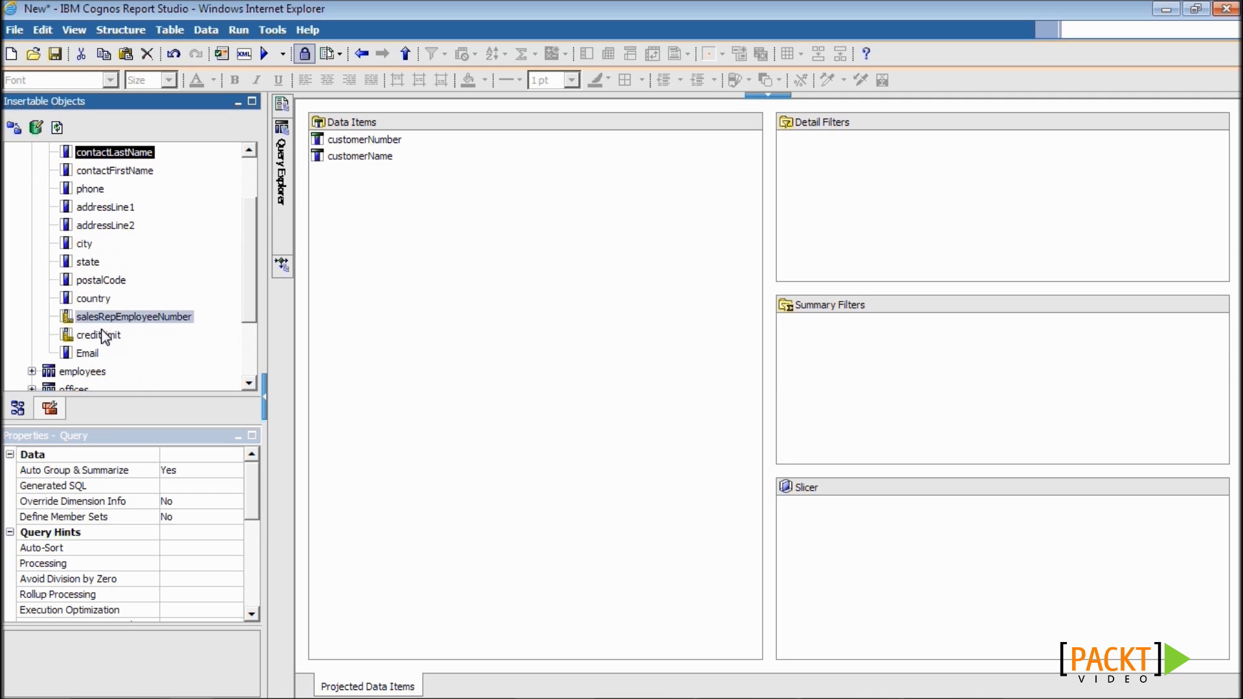
left_click(96, 353, "shift")
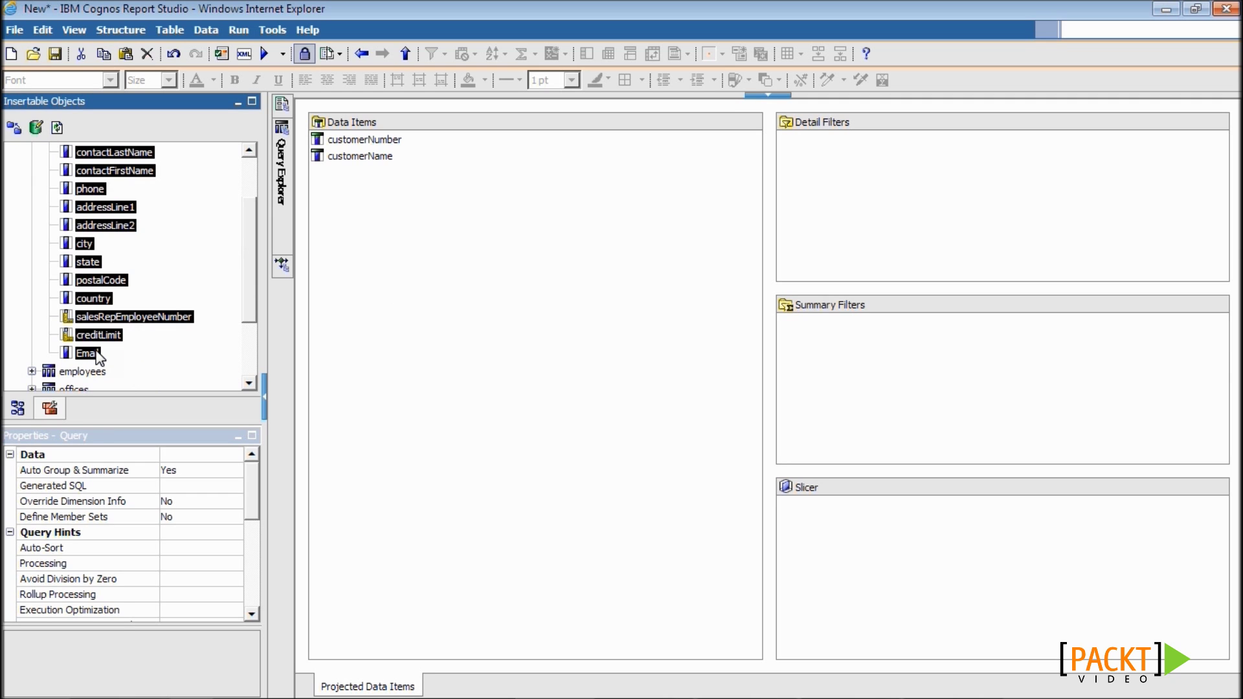
left_click_drag(96, 353, 375, 361)
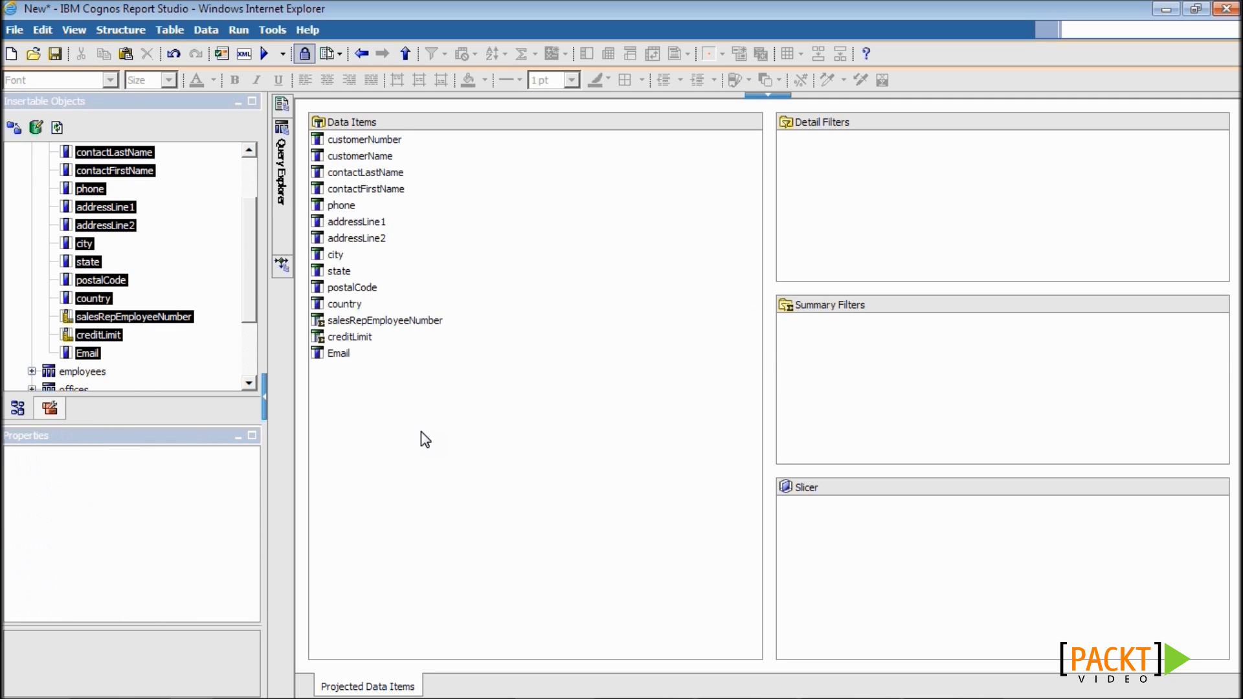
mouse_move(286, 105)
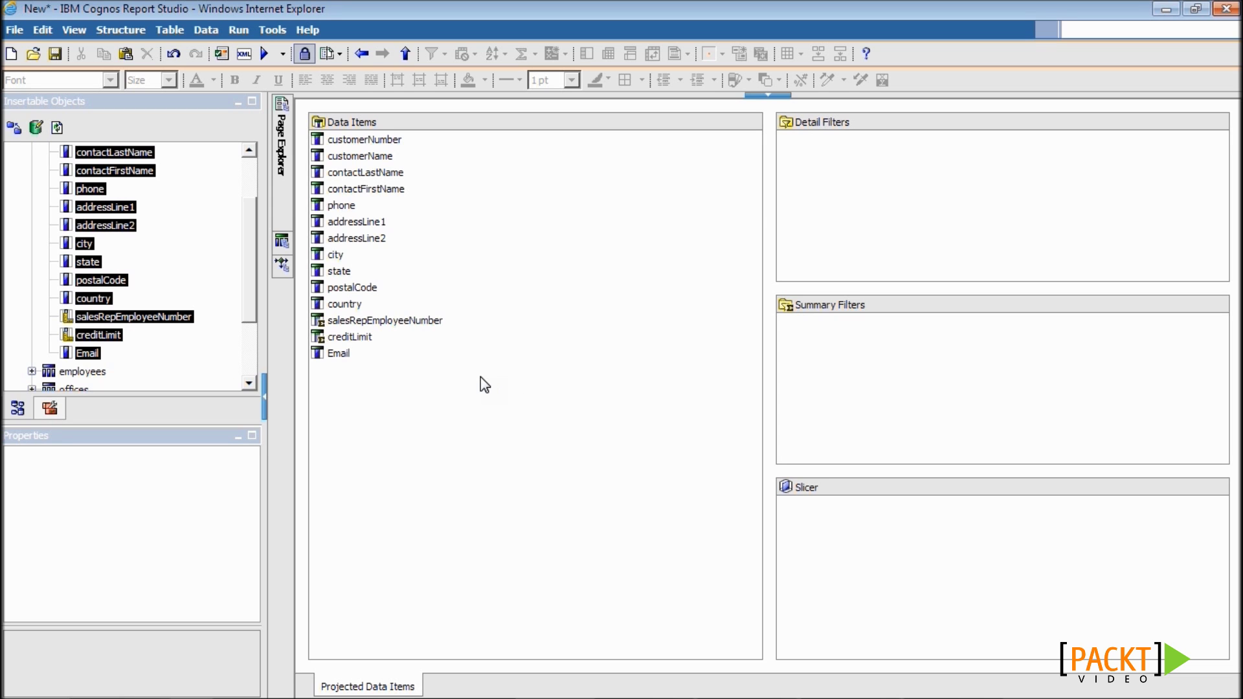
Create a new Query1 data item with the expression #prompt('col1', 'token')#, pasted from Notepad.
left_click(49, 408)
left_click_drag(36, 175, 405, 444)
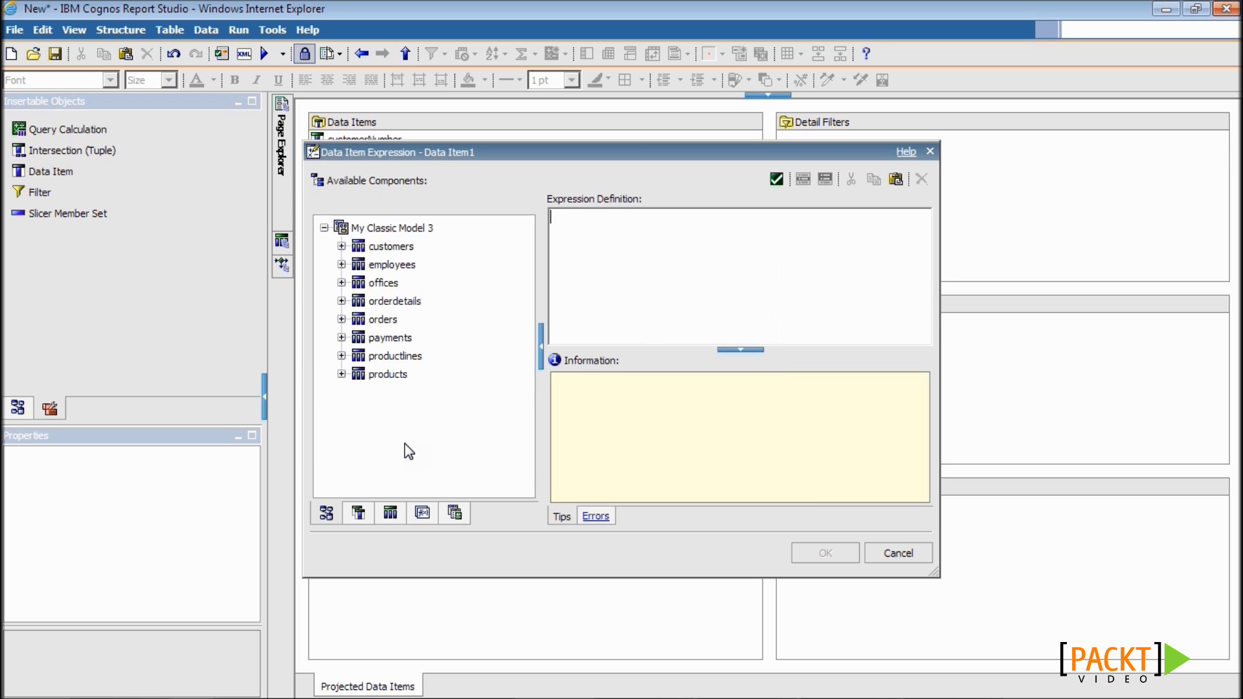
key("alt+Tab")
key("alt+Tab")
key("alt+Tab")
key("alt+Tab")
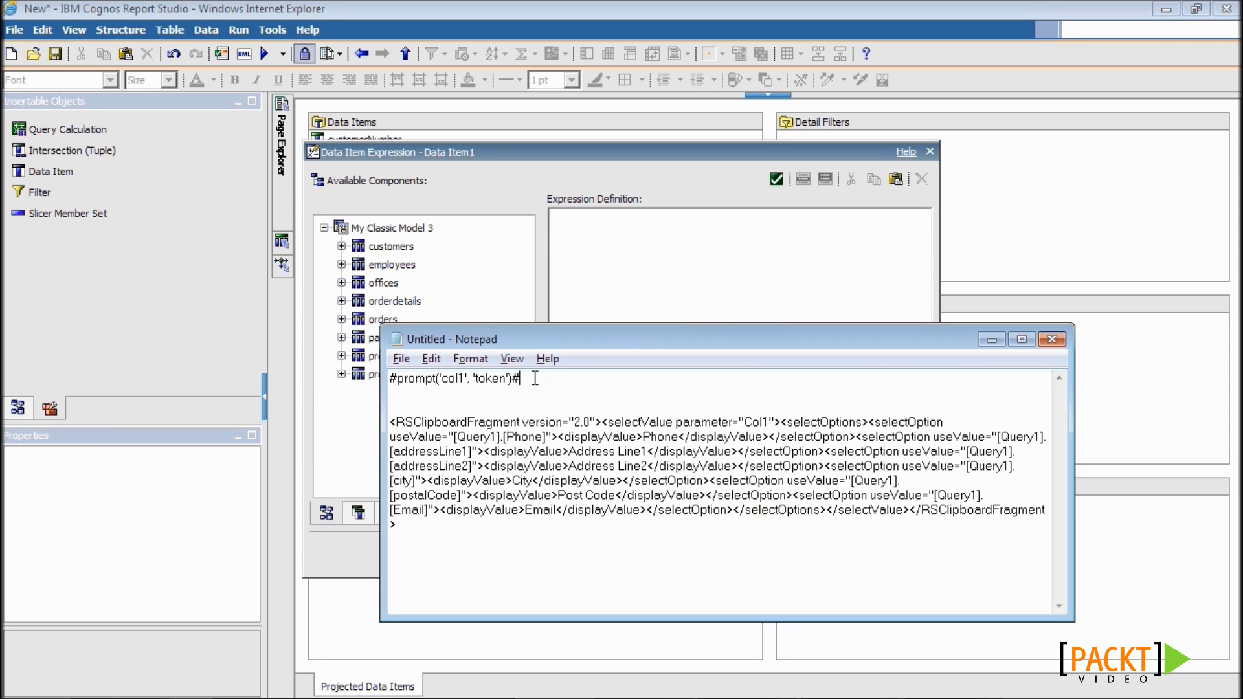
left_click_drag(535, 378, 321, 363)
key("Delete")
key("alt+Tab")
key("ctrl+v")
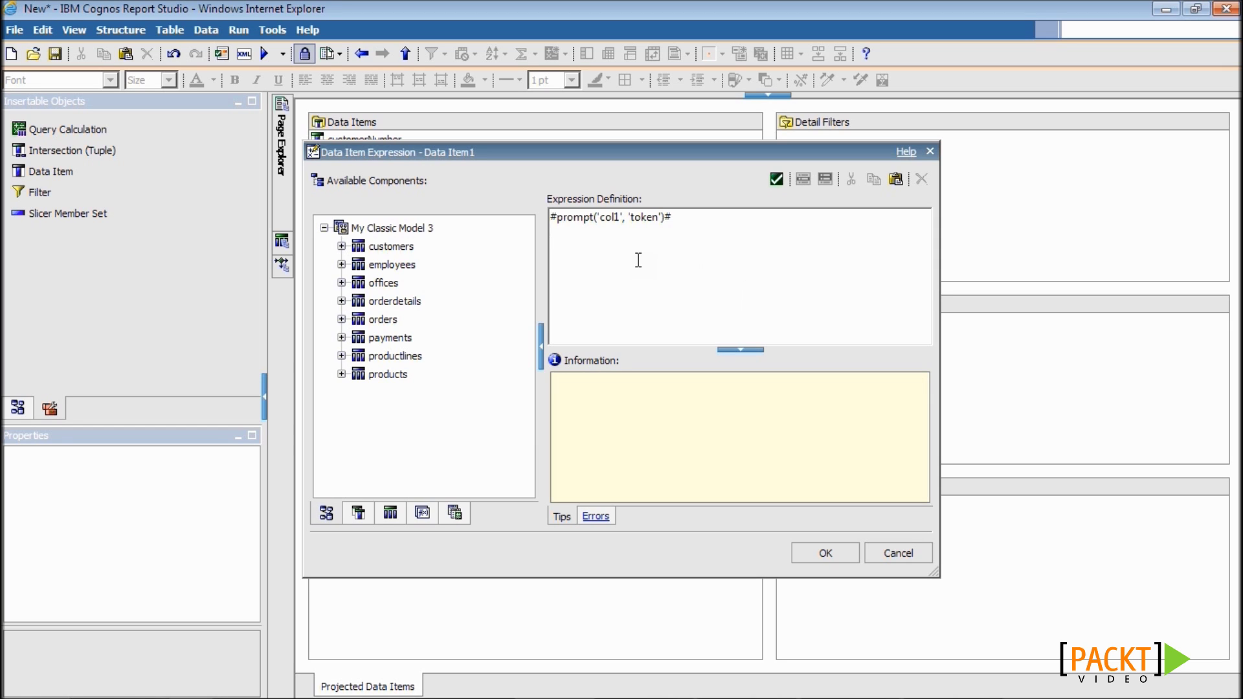
double_click(609, 217)
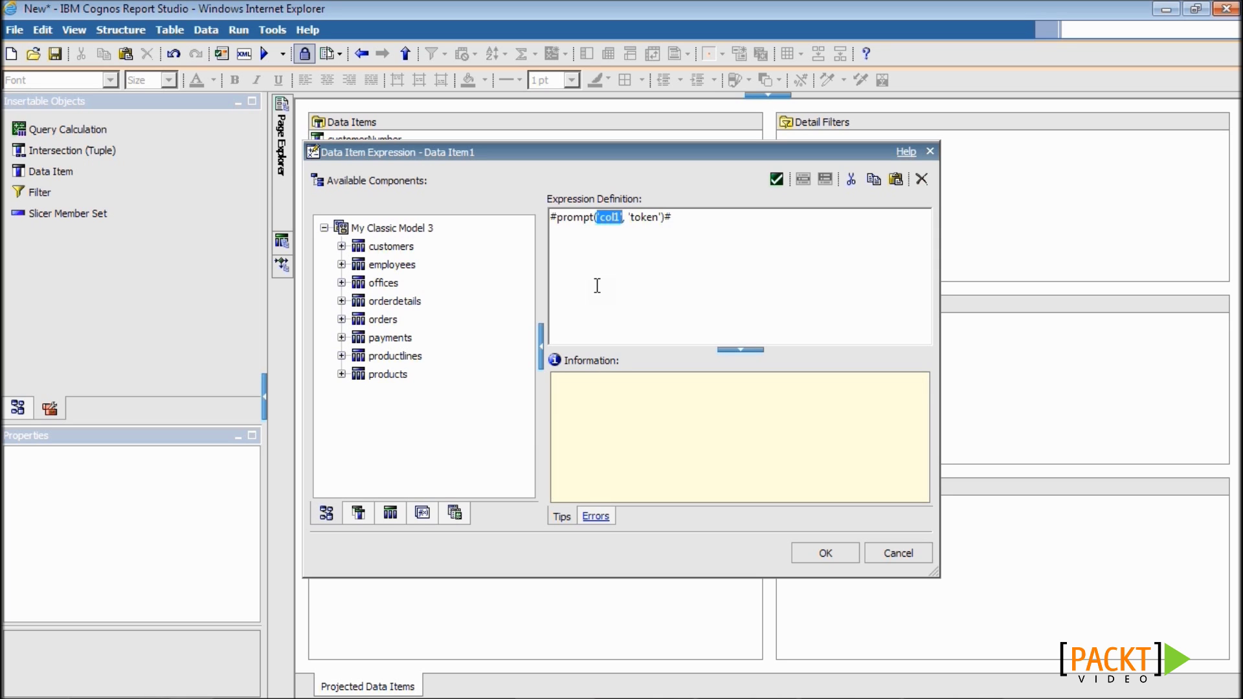
double_click(645, 219)
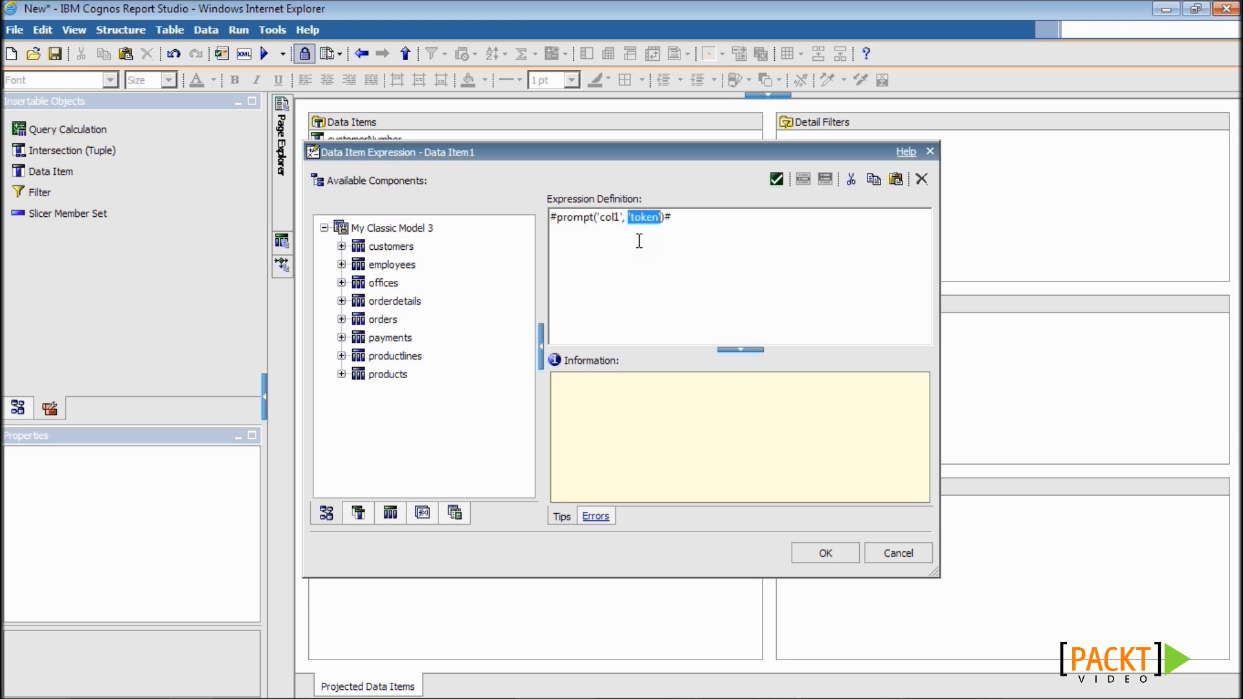
left_click(825, 554)
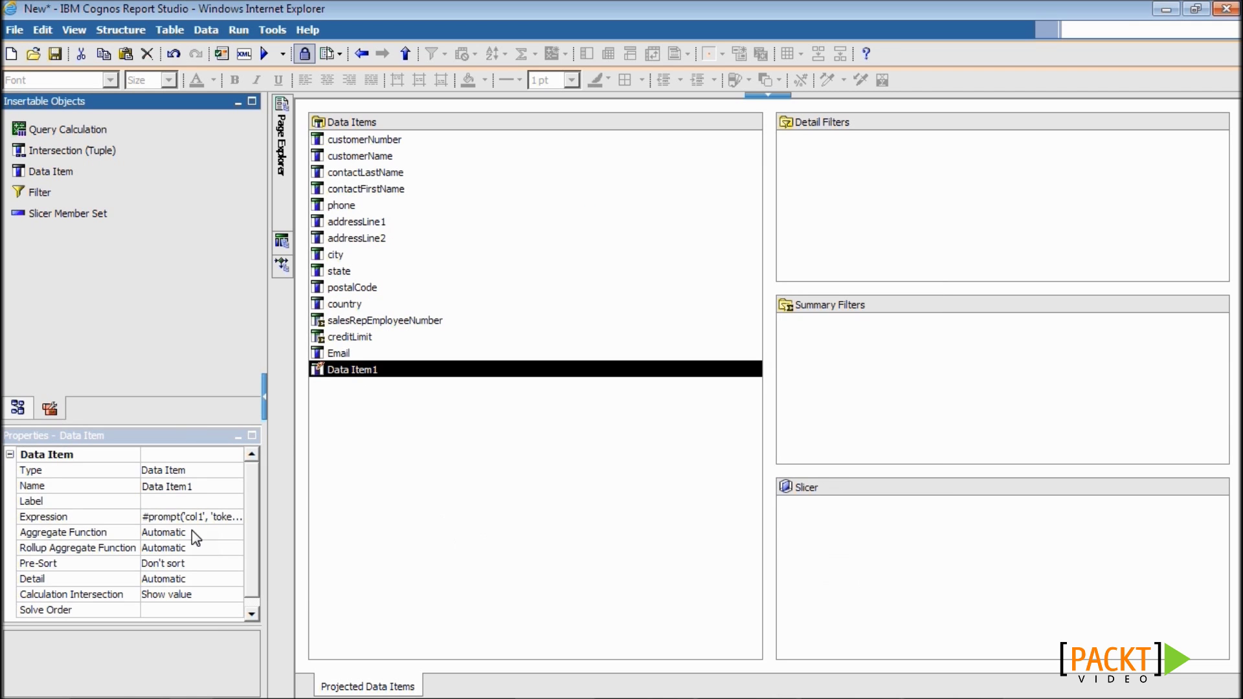
Rename the new data item to Column 1.
left_click(212, 484)
type("Column 1")
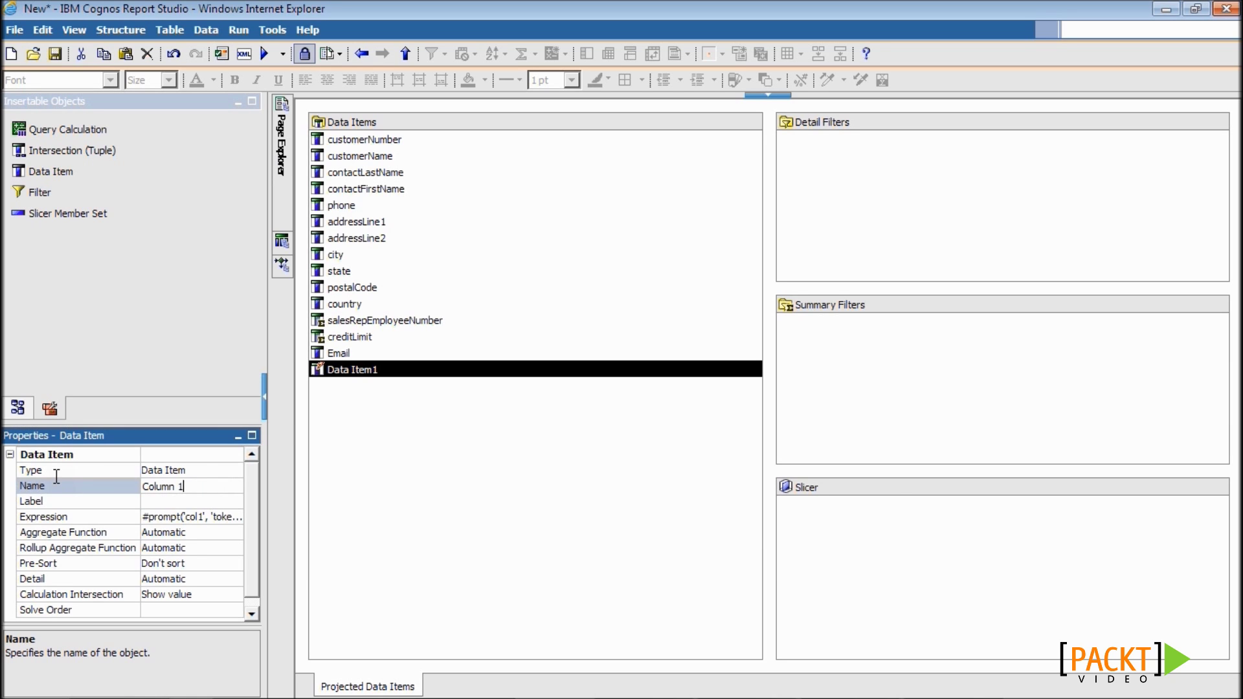
key("Return")
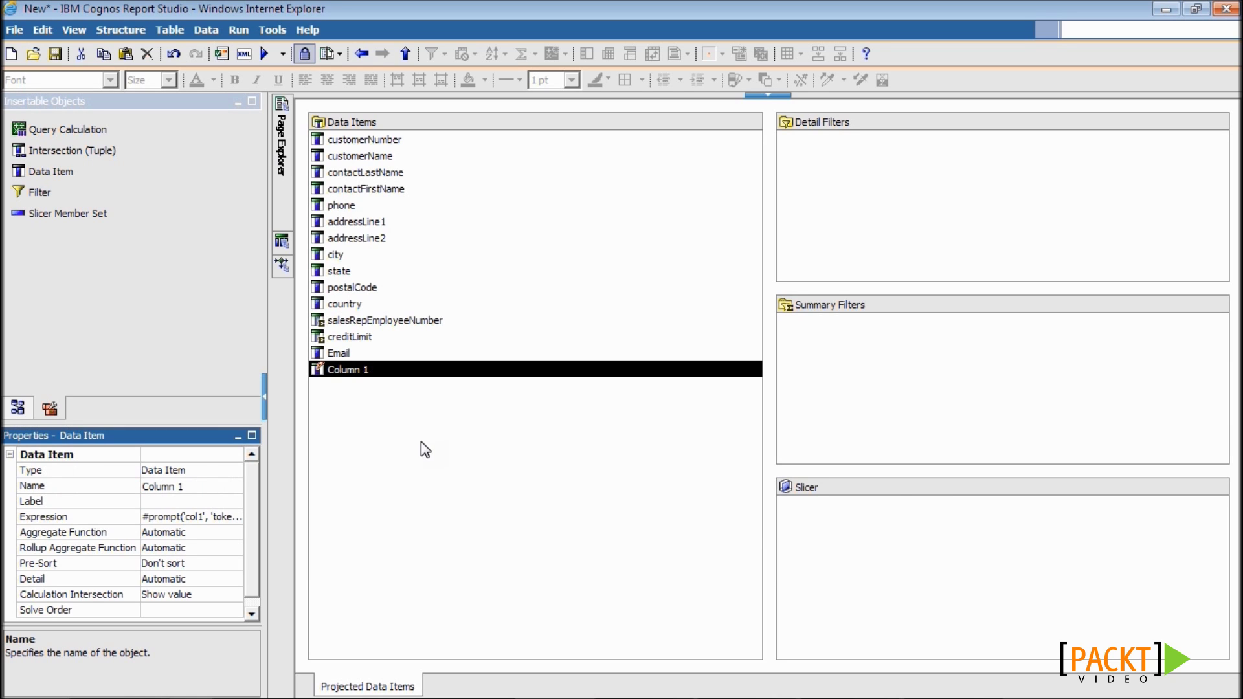
Copy Column 1 and paste it twice to create Column 2 and Column 3.
left_click(358, 374)
right_click(358, 374)
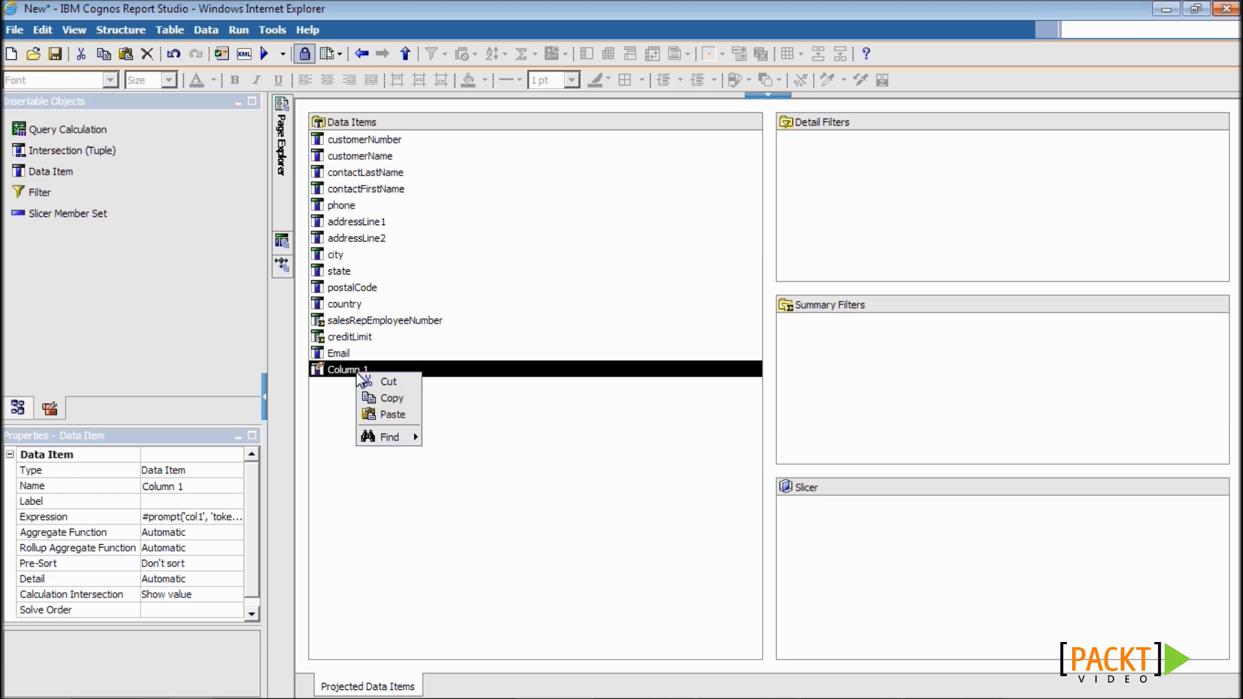
left_click(376, 398)
left_click(387, 408)
right_click(387, 408)
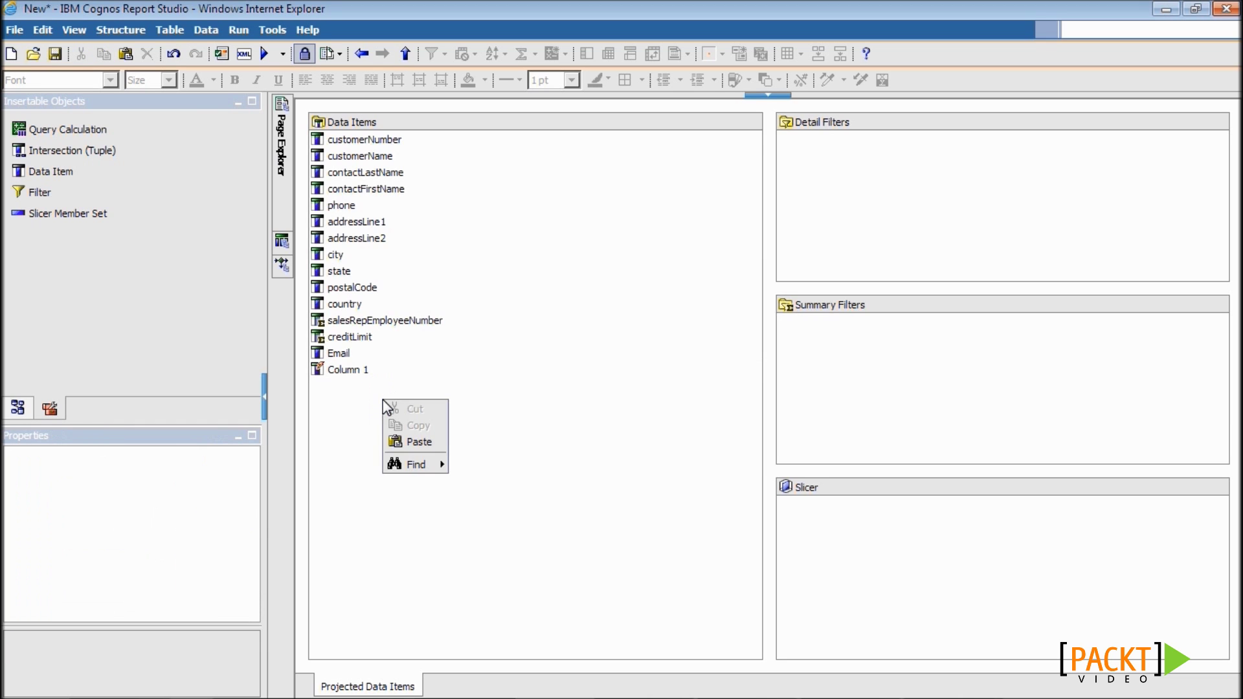
left_click(416, 438)
right_click(424, 456)
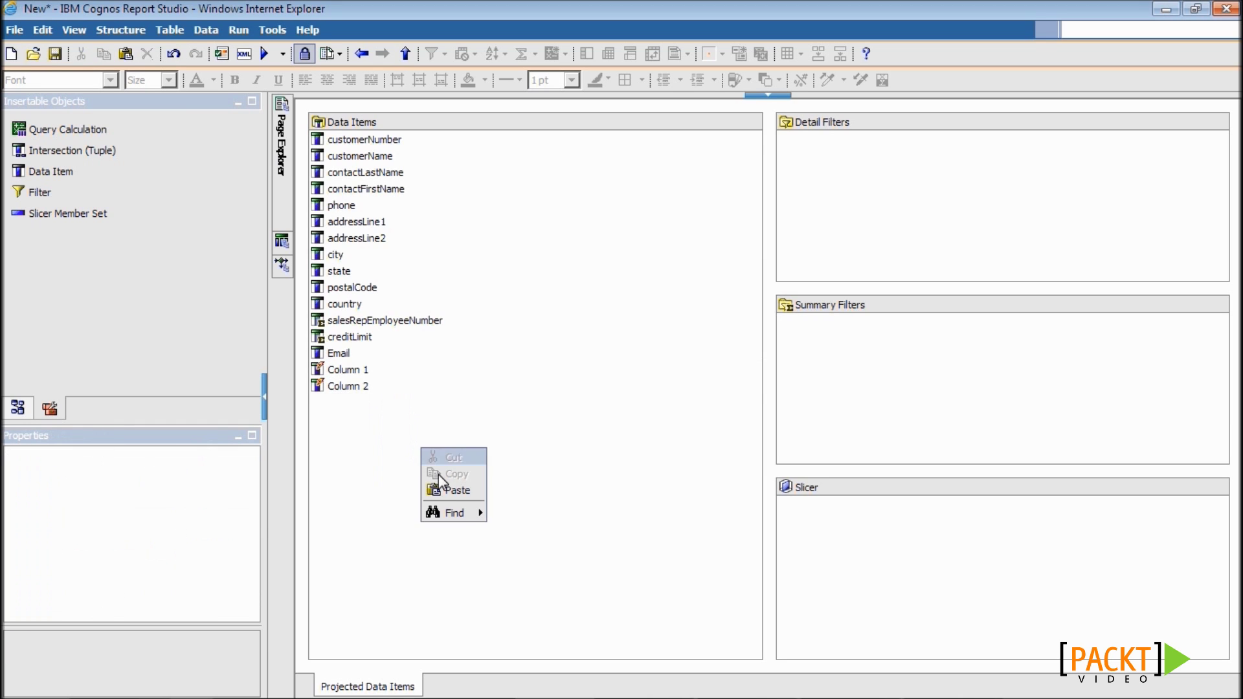
left_click(454, 490)
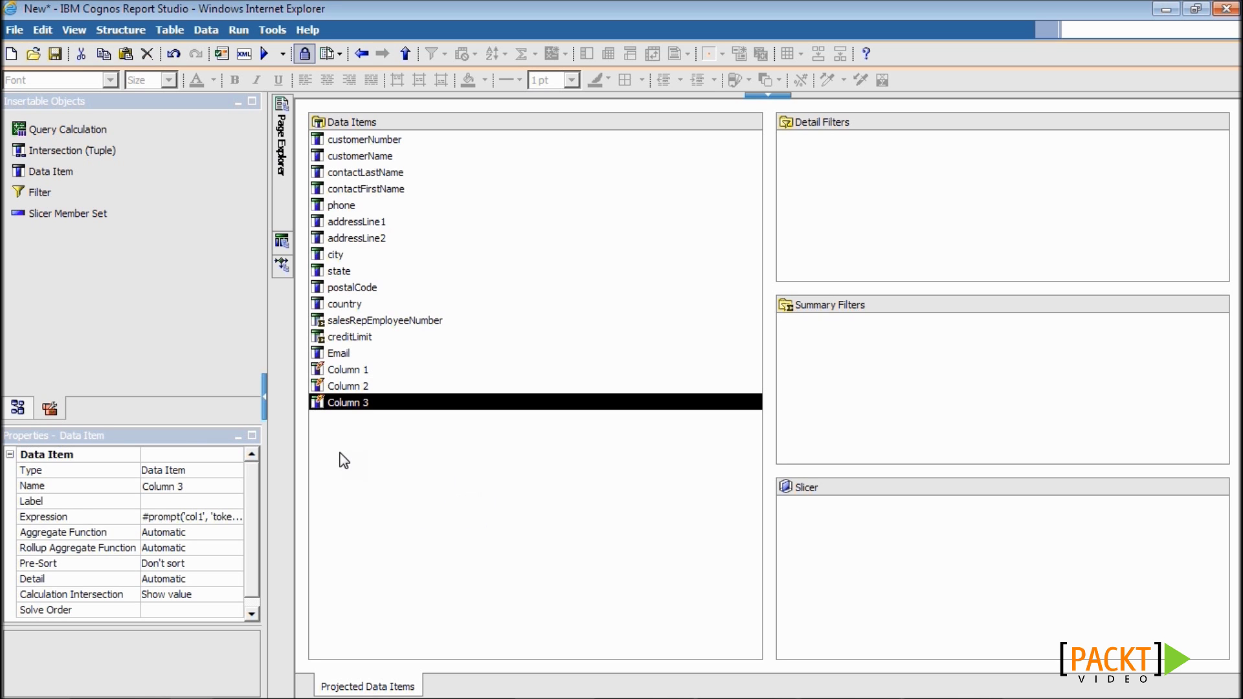
Change Column 2's expression from the col1 prompt to col2.
left_click(362, 387)
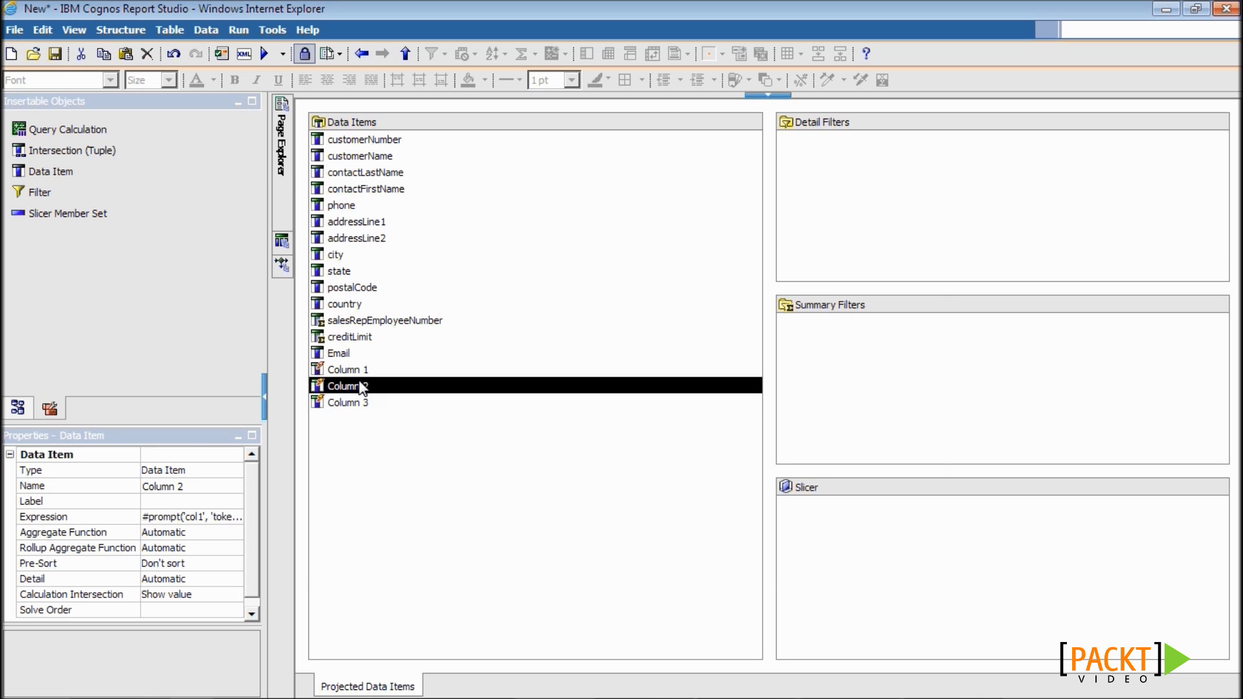
double_click(362, 387)
left_click(617, 217)
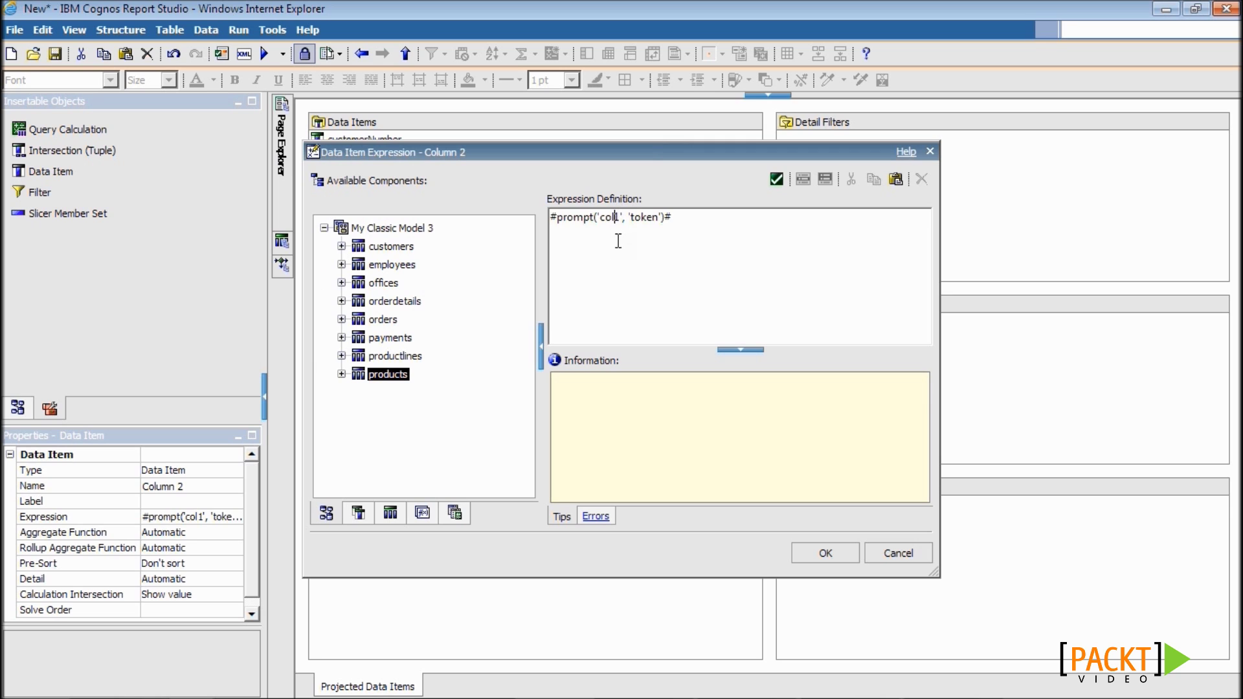
key("Delete")
type("2")
left_click(824, 552)
Change Column 3's expression from the col1 prompt to col3.
left_click(350, 403)
double_click(349, 403)
left_click(615, 217)
key("Delete")
type("3")
left_click(817, 557)
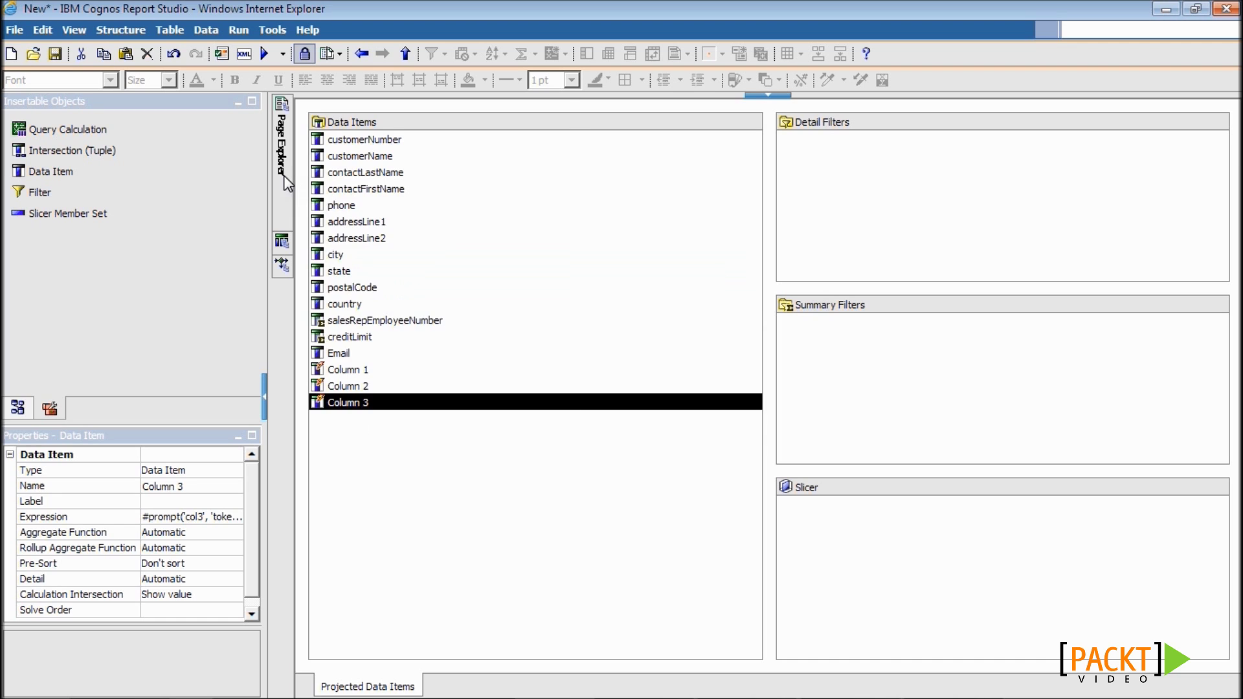
On Page1, insert data items Column 1 through Column 3 into the list after customerName.
mouse_move(285, 185)
left_click(367, 146)
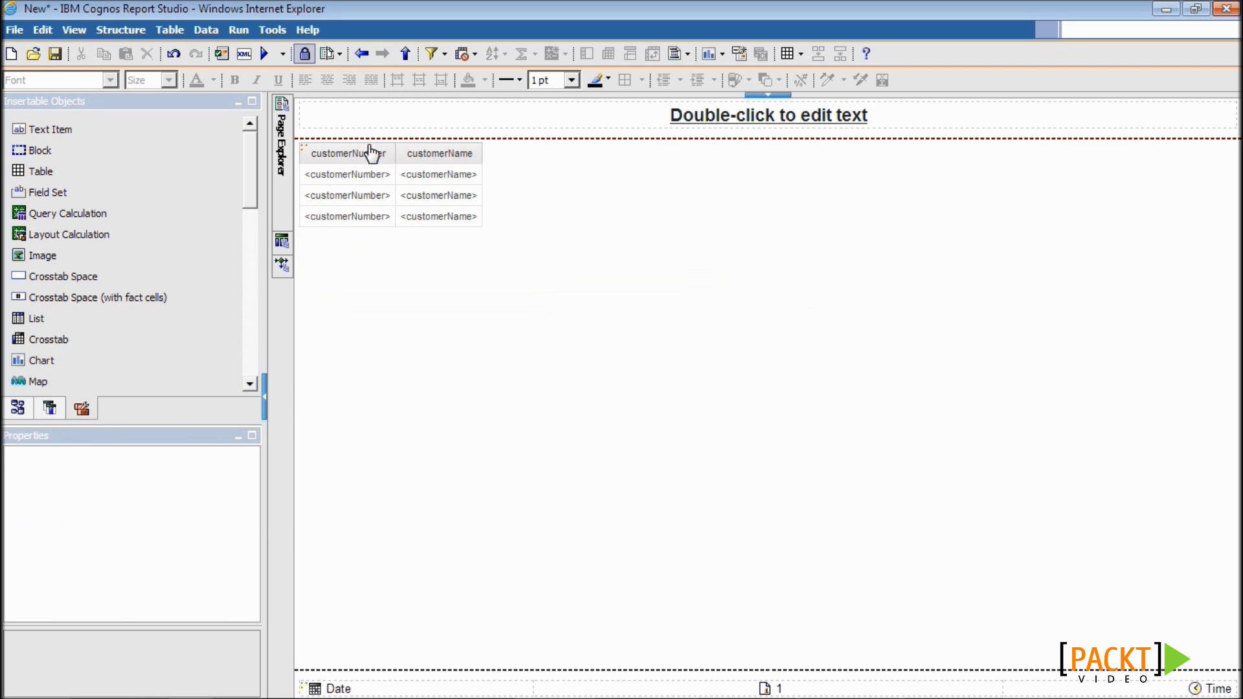
left_click(50, 408)
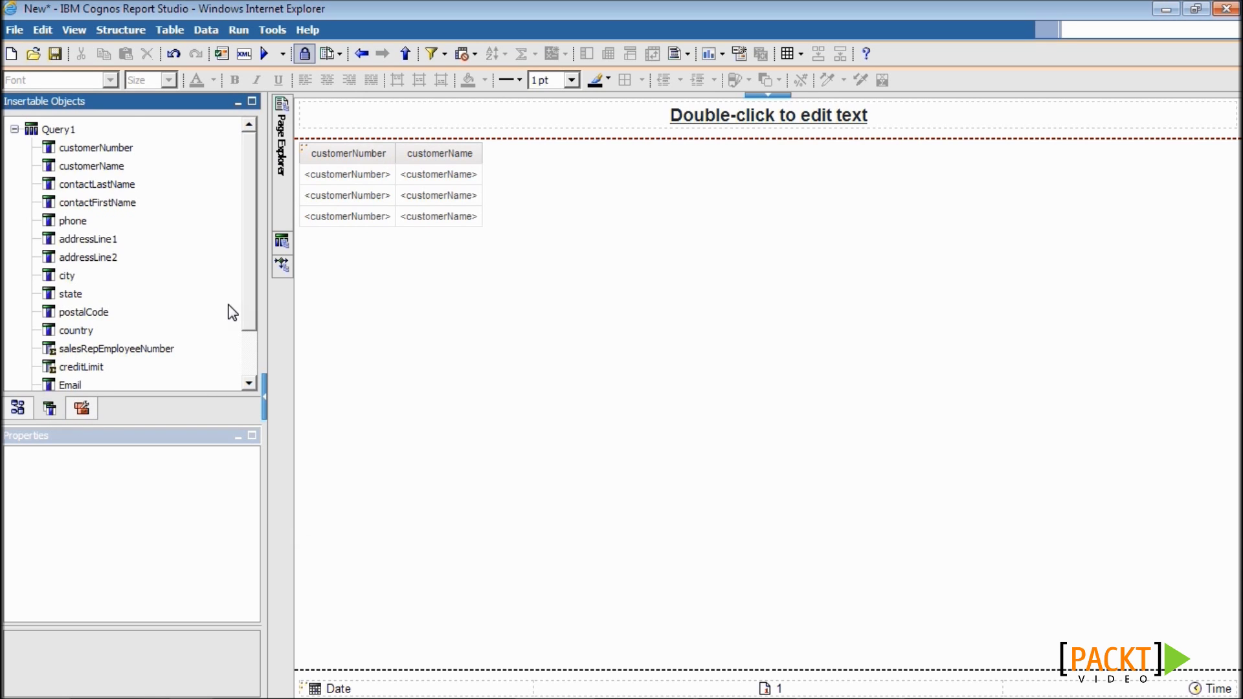
scroll(246, 305, "down", 2)
left_click(91, 344)
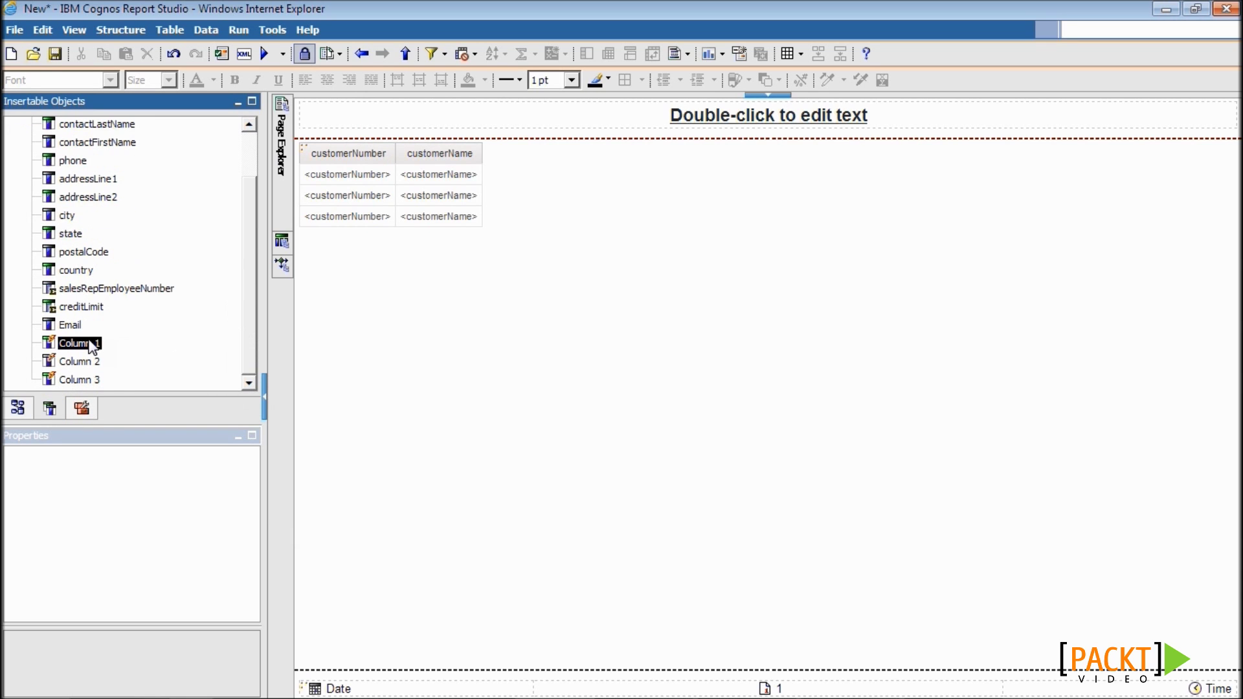
left_click(95, 382, "shift")
left_click_drag(95, 382, 484, 192)
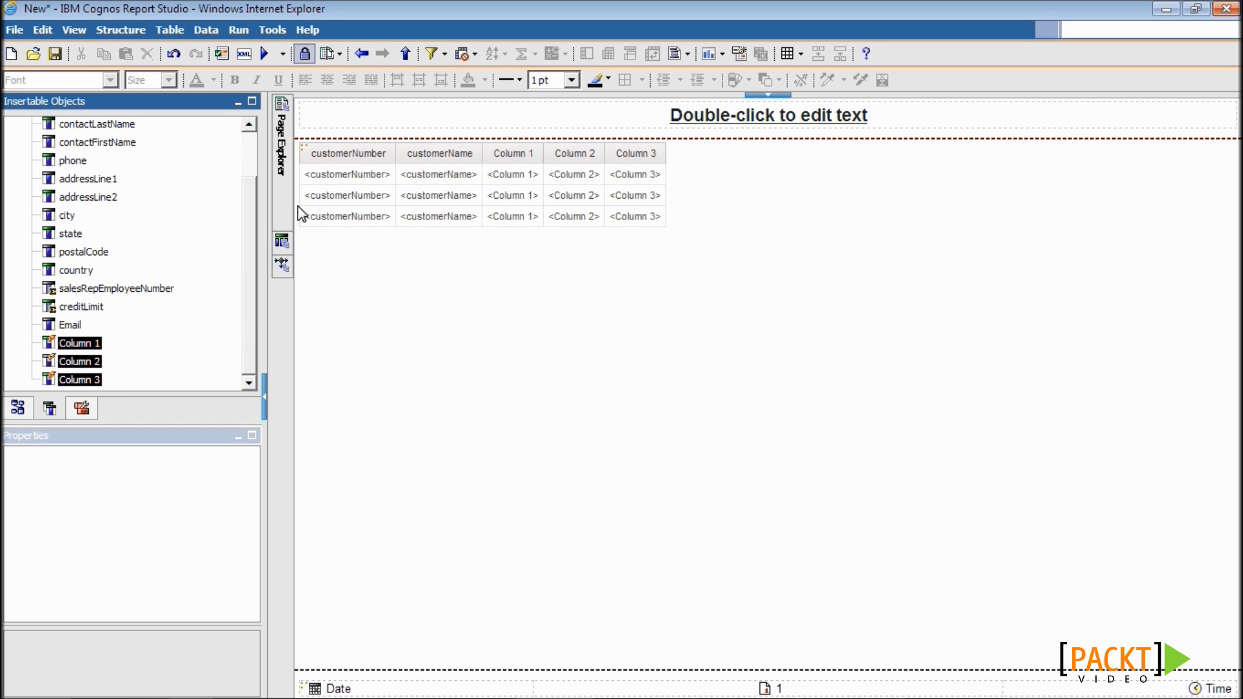
mouse_move(285, 202)
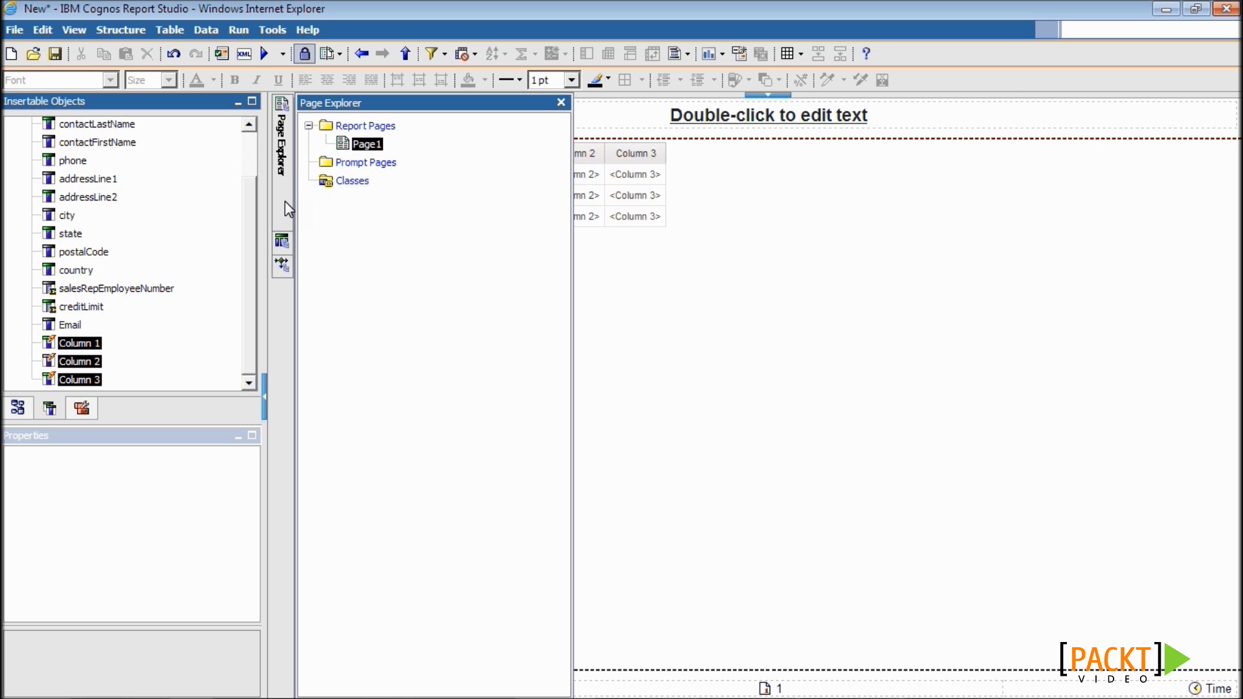
Add a new prompt page, Prompt Page1, and open it for editing.
left_click(363, 166)
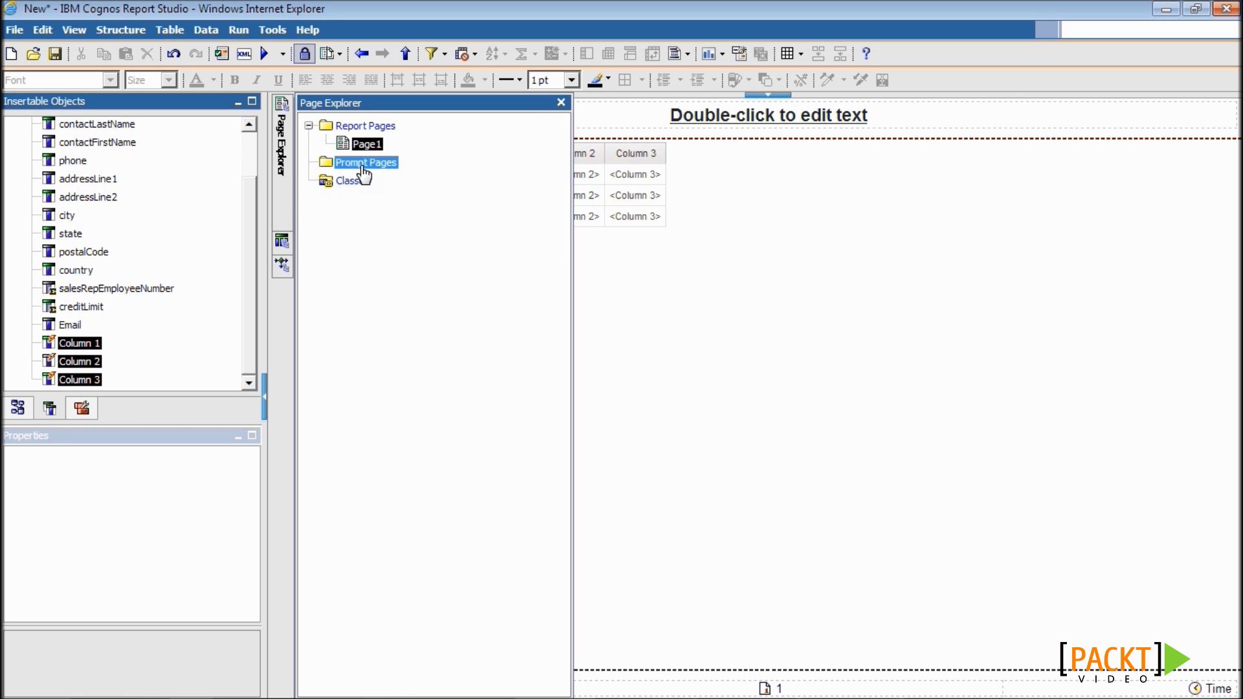
left_click_drag(61, 128, 425, 209)
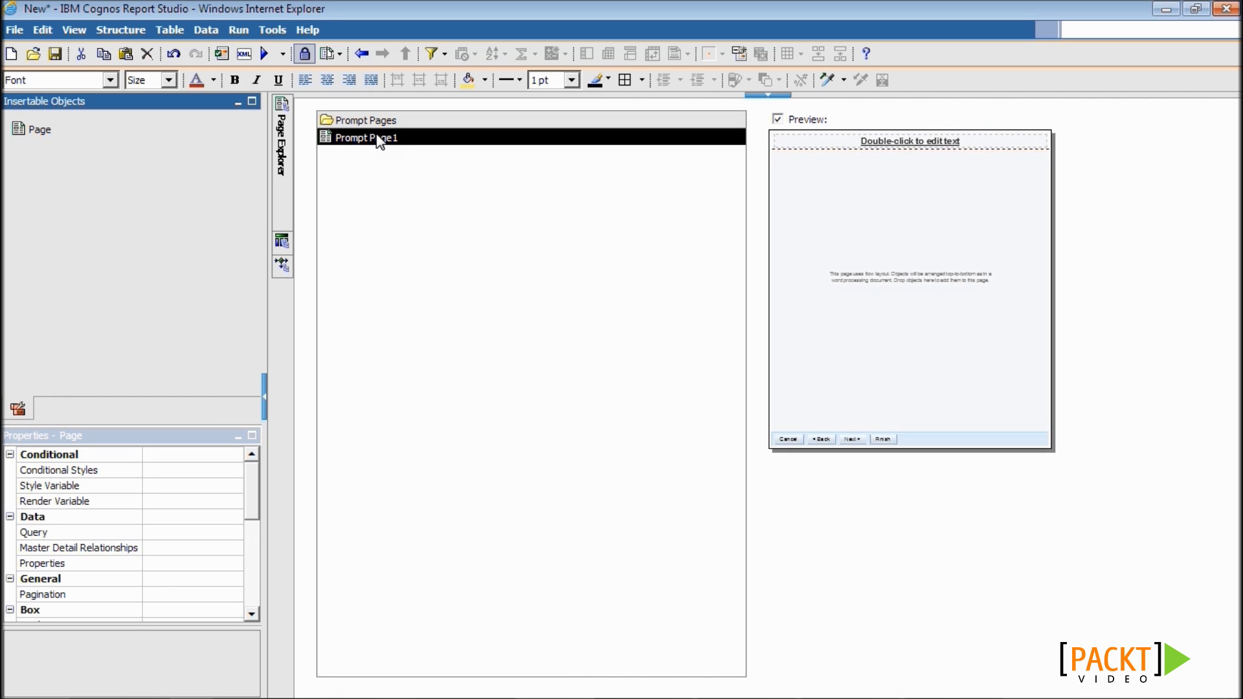
left_click(379, 140)
double_click(379, 140)
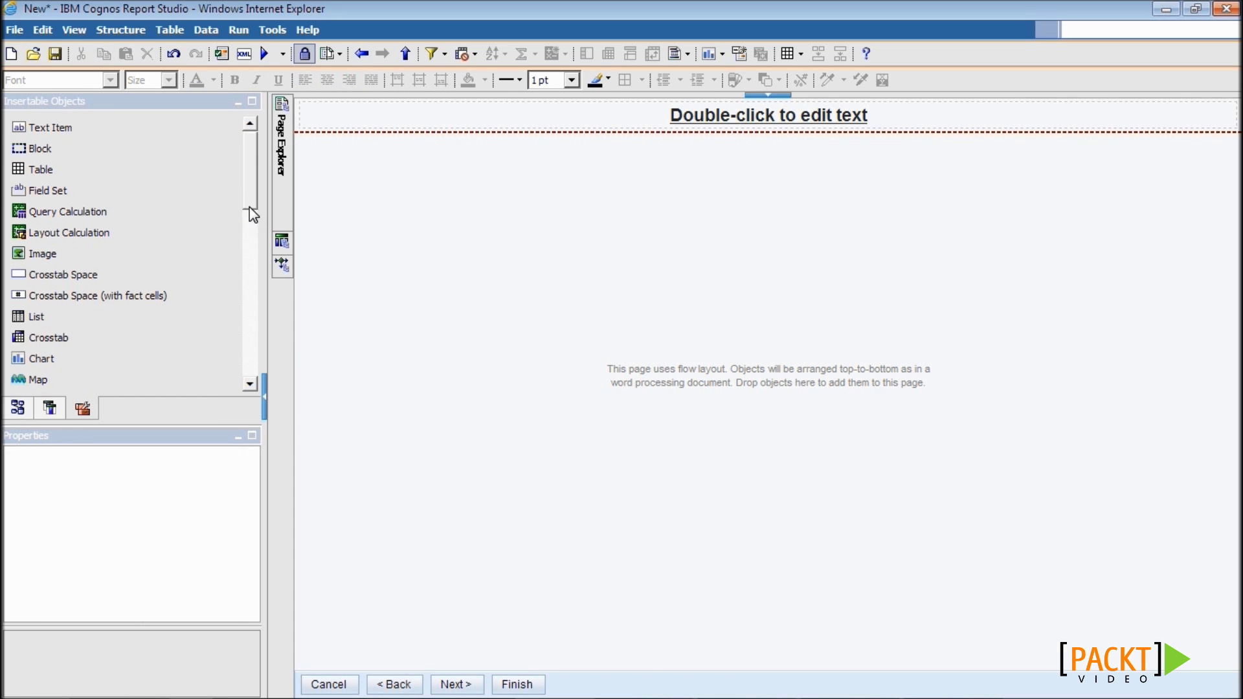
Place a Value Prompt on the page, bound to the existing parameter col1.
left_click_drag(250, 208, 250, 333)
left_click_drag(115, 315, 420, 267)
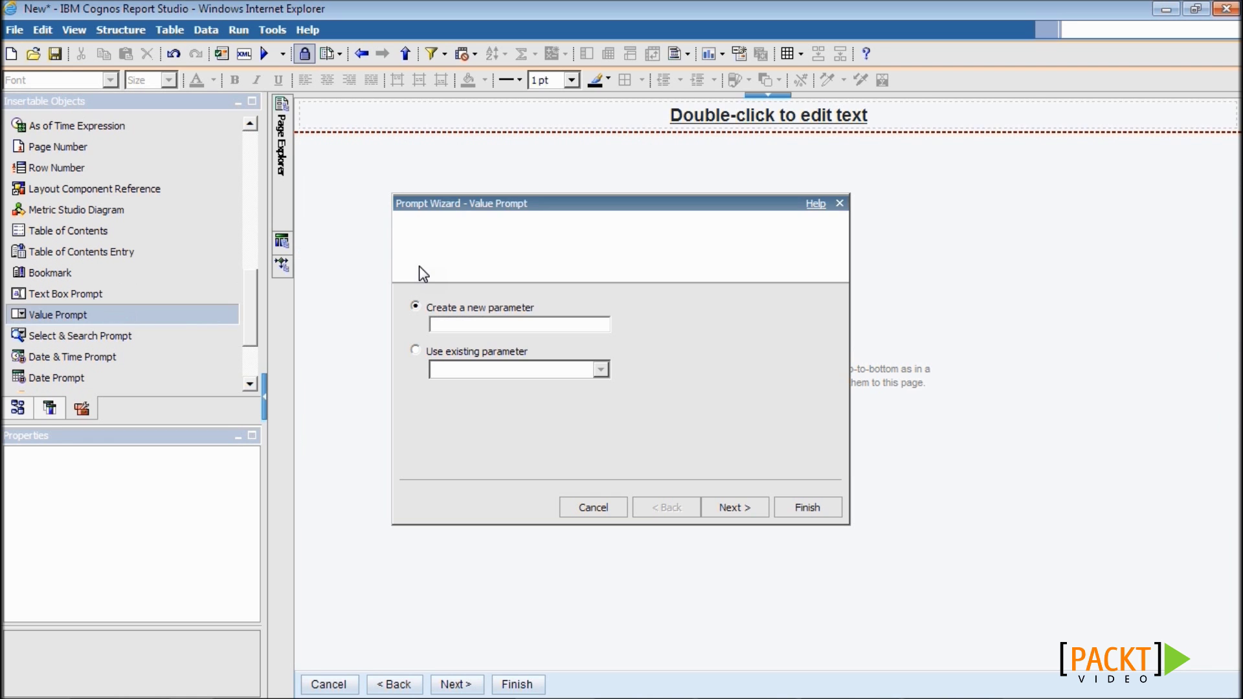
left_click(418, 354)
left_click(556, 373)
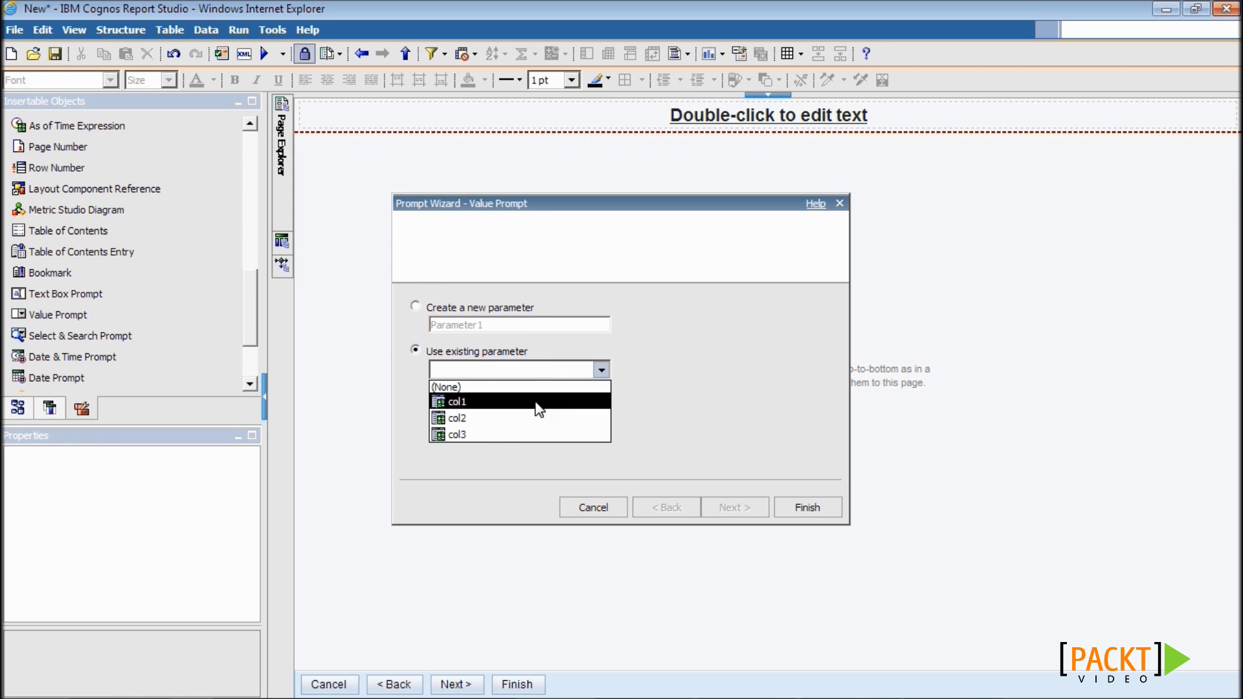
left_click(544, 400)
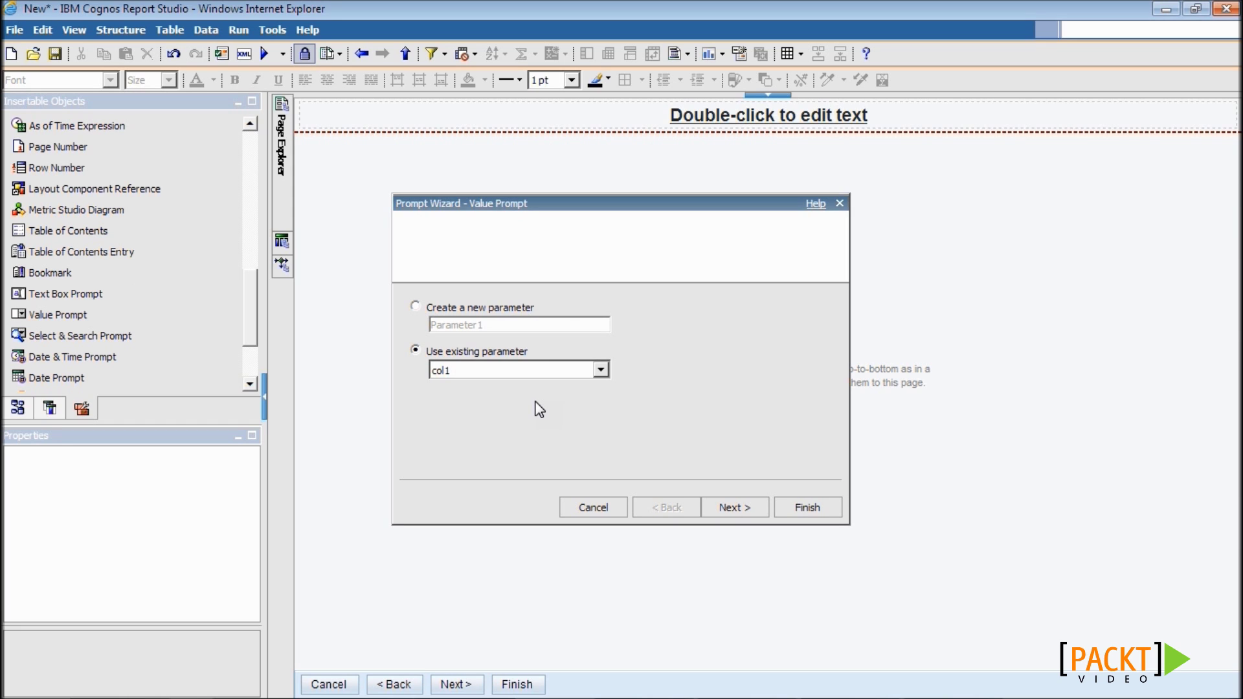
Finish the Prompt Wizard, then bring up the value prompt's Static Choices editor.
left_click(829, 508)
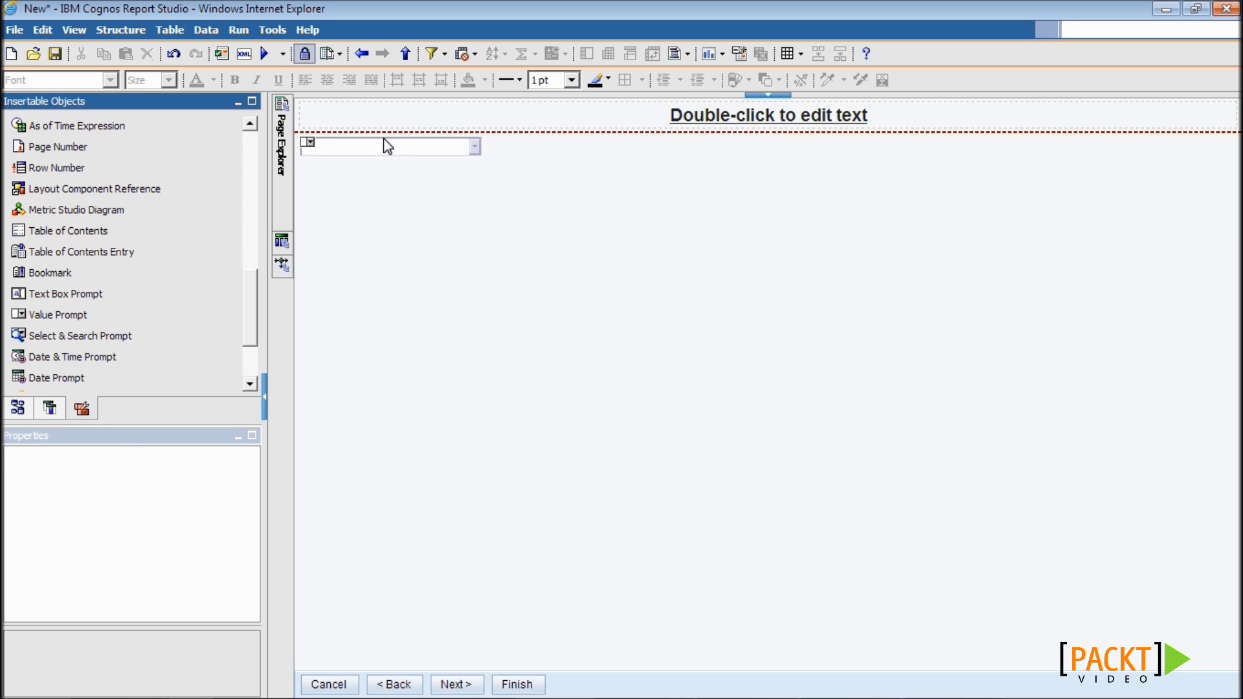
left_click(384, 139)
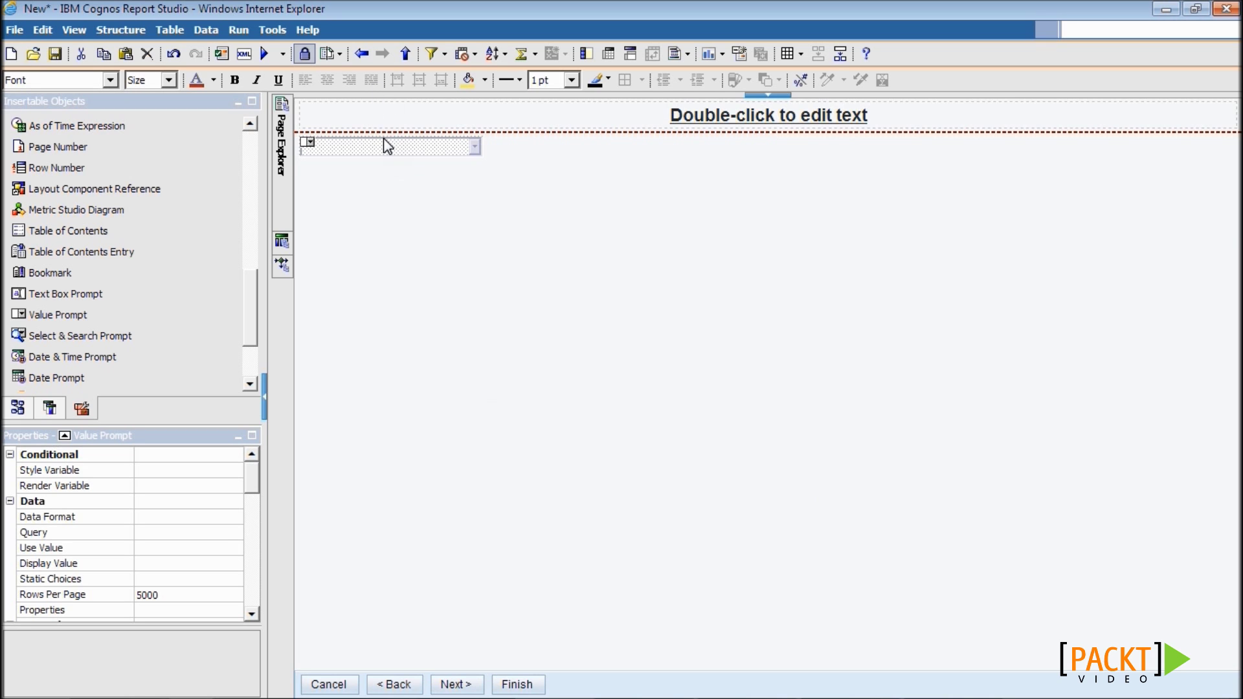
left_click(92, 577)
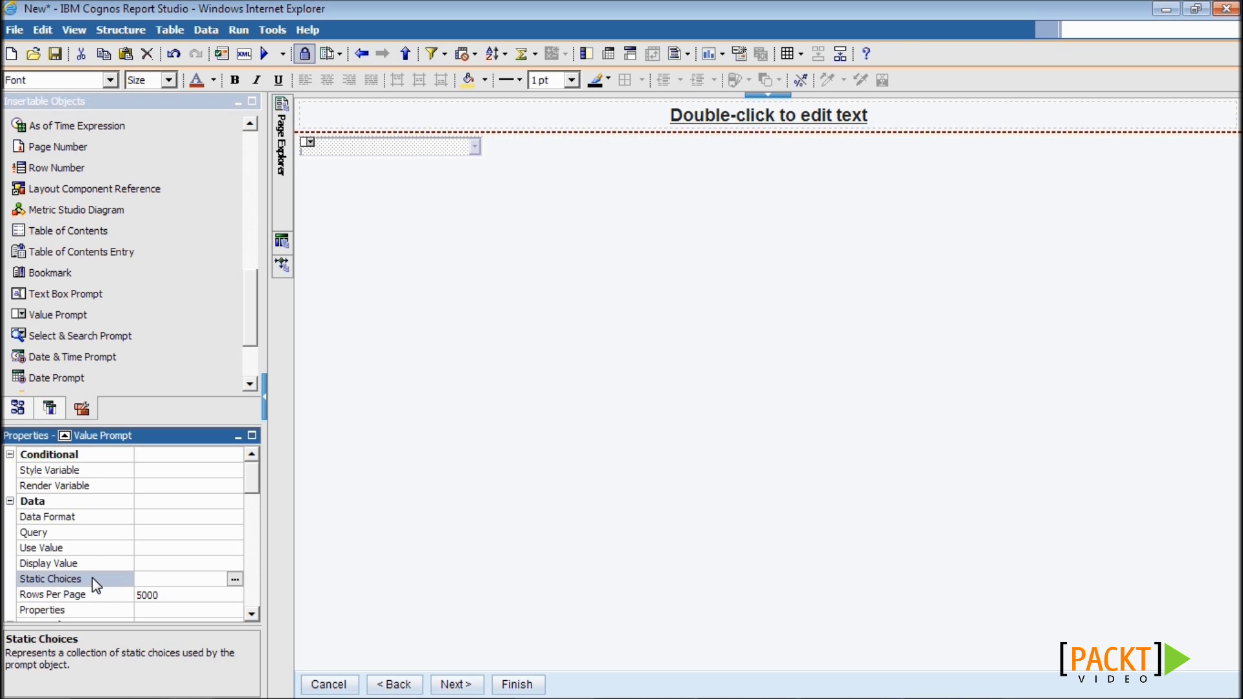
left_click(234, 579)
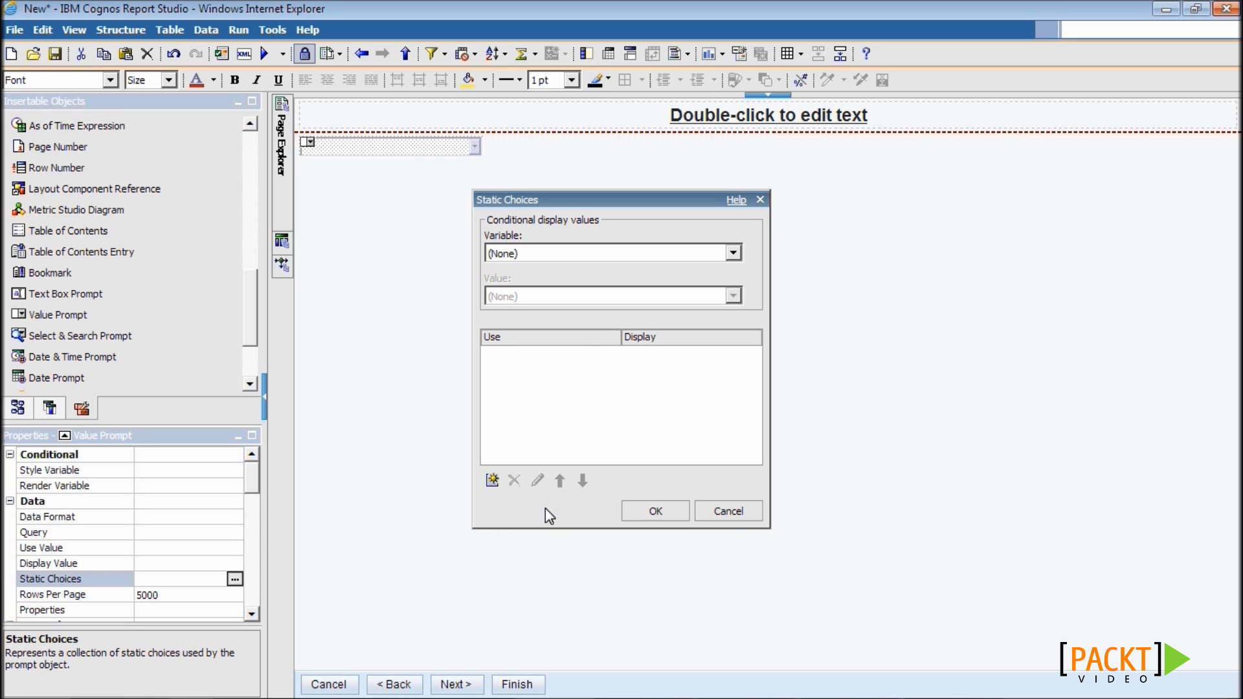
Add a static choice with Use value [Query1].[phone] and Display value Phone Number.
left_click(492, 481)
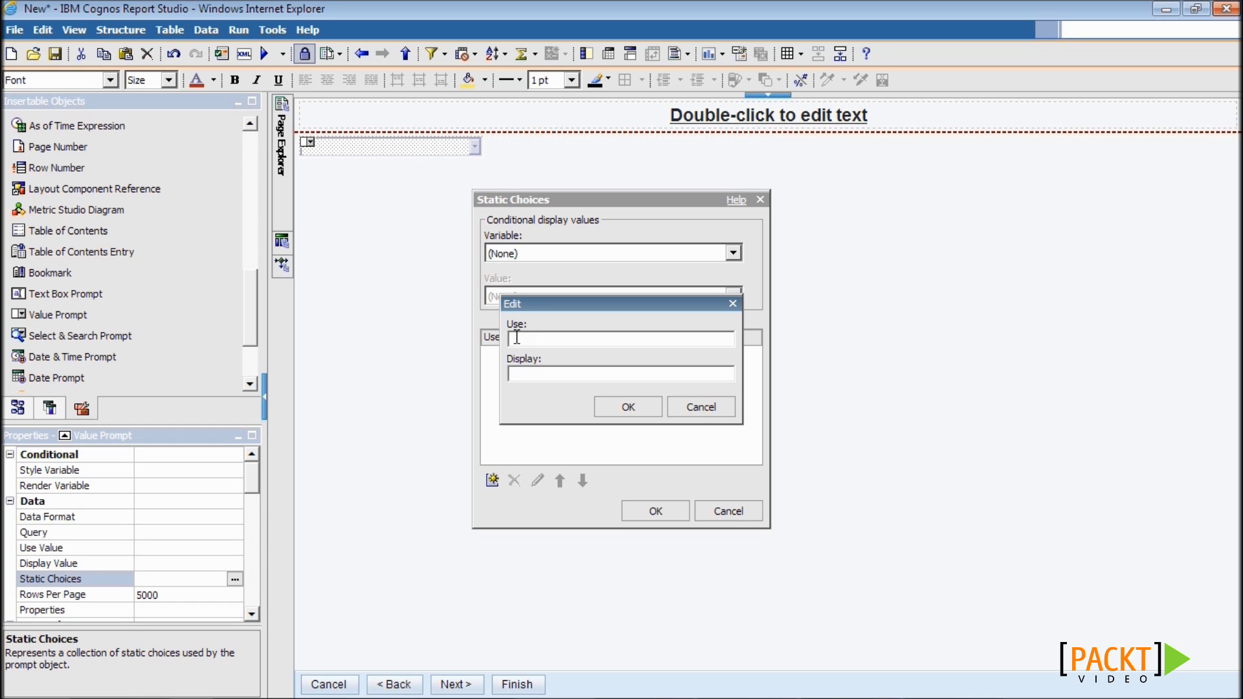
type("[Query1].[phone]")
left_click(536, 374)
type("Phone N")
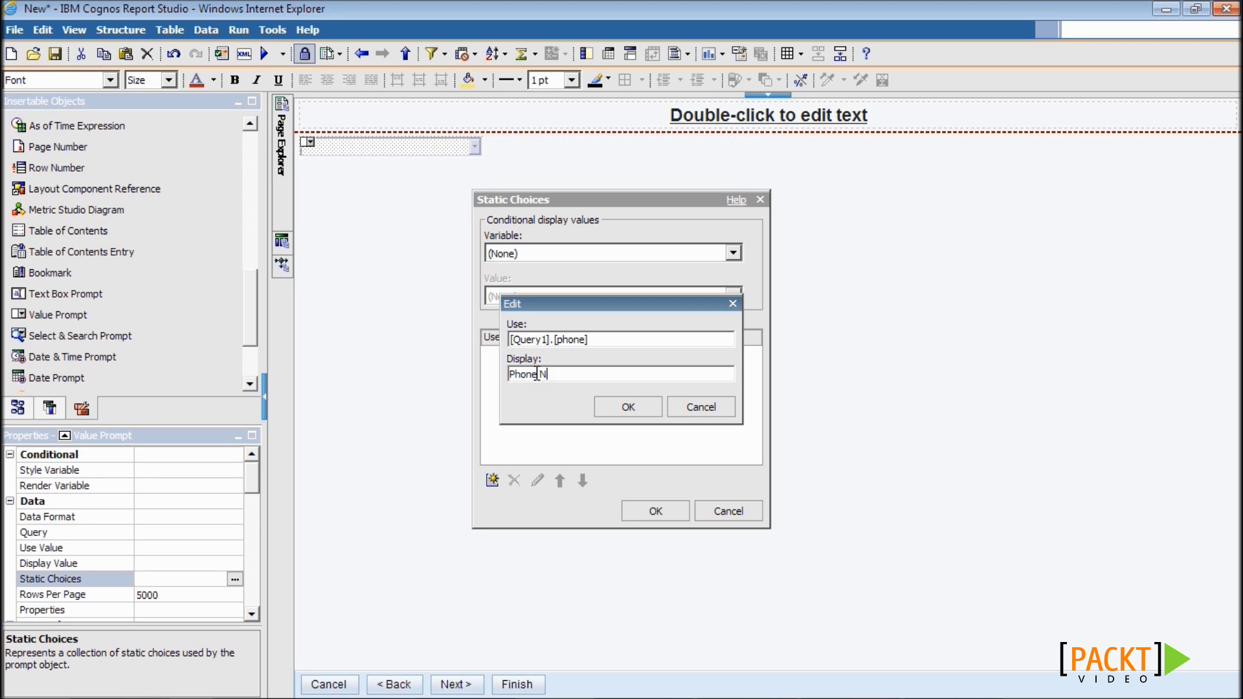
type("umber")
left_click_drag(615, 339, 500, 344)
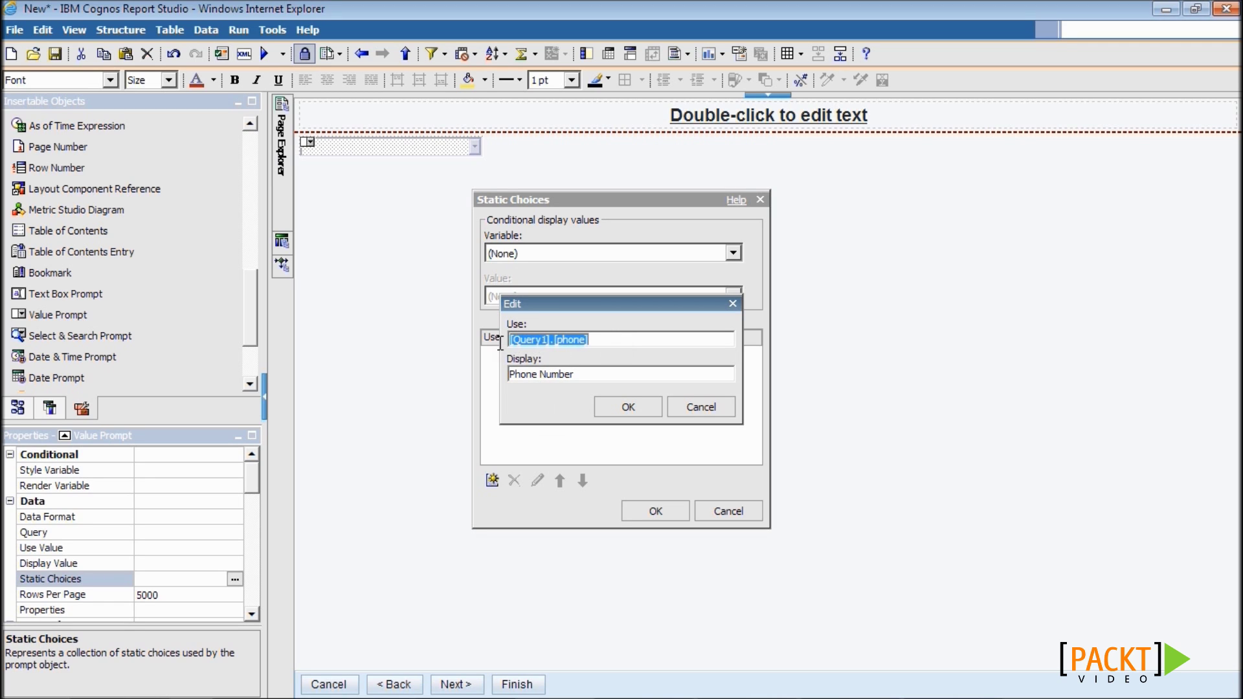
left_click(611, 374)
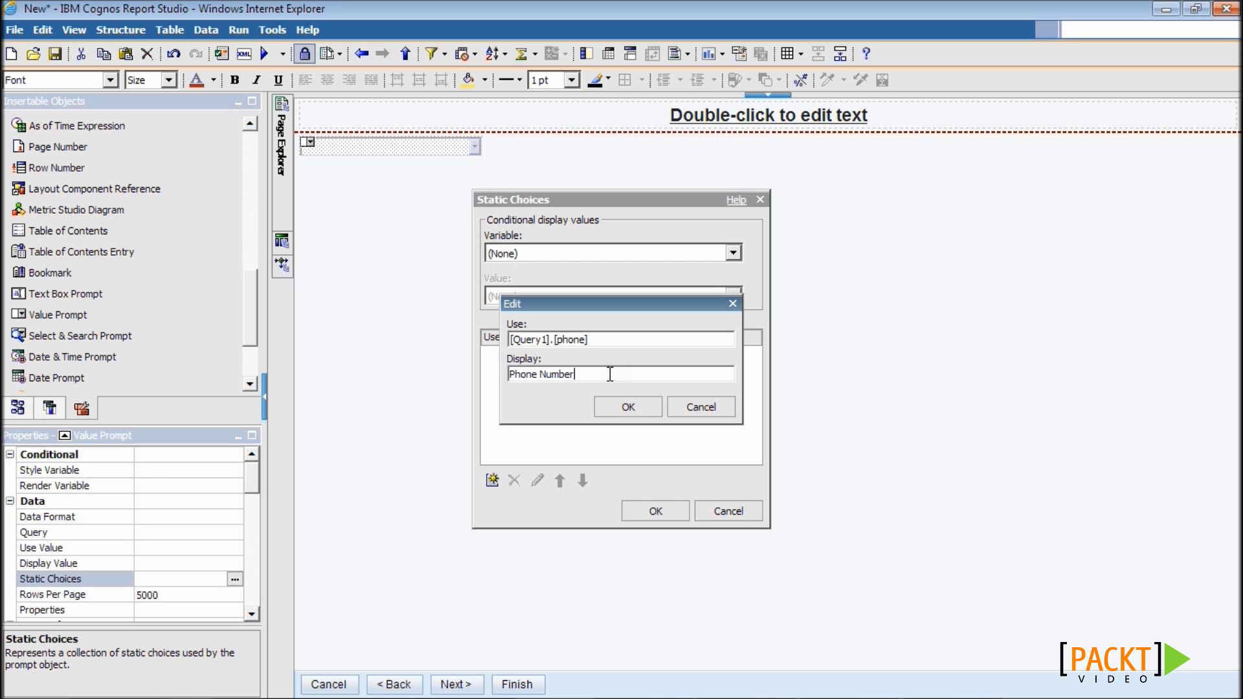
left_click(623, 409)
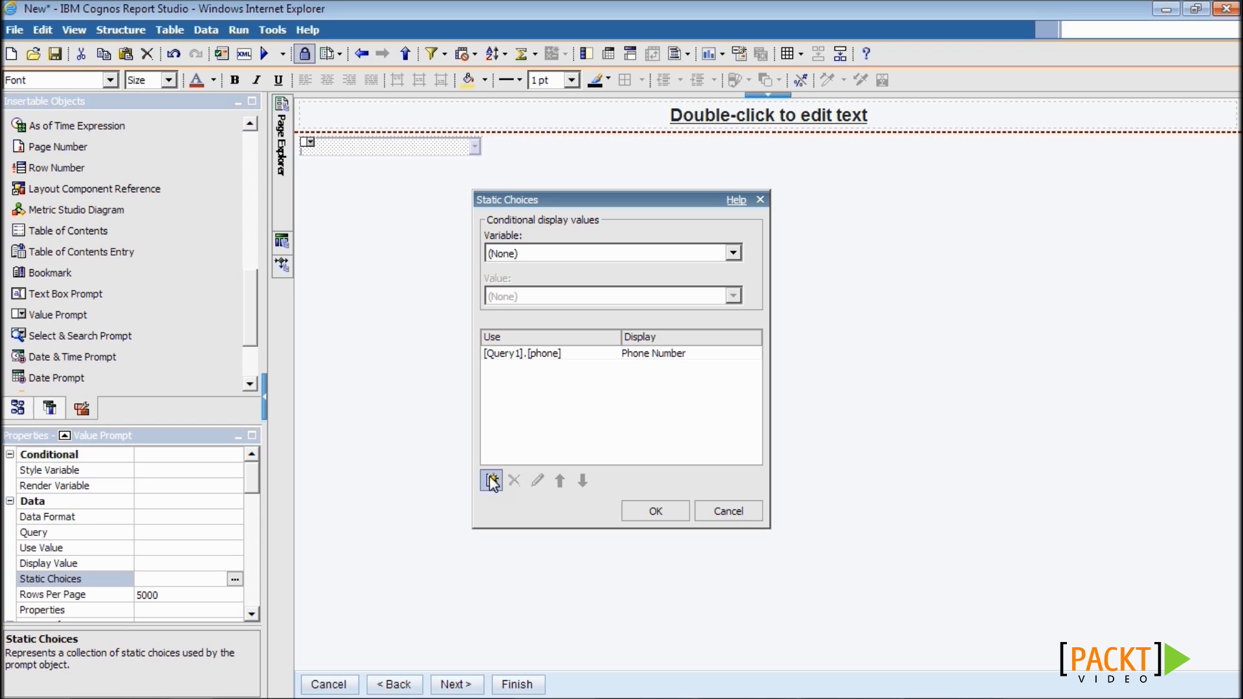
left_click(683, 509)
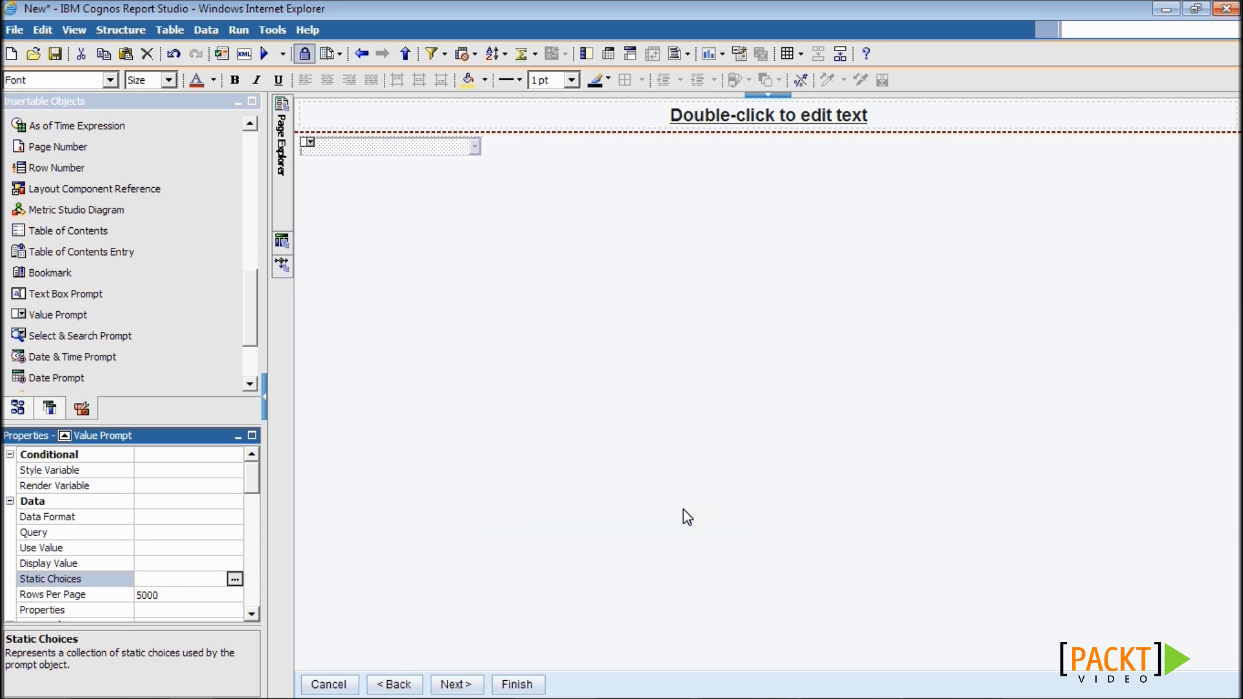
Load the prepared choices XML from Notepad, giving the col1 prompt six static choices, Phone through Email.
key("alt+Tab")
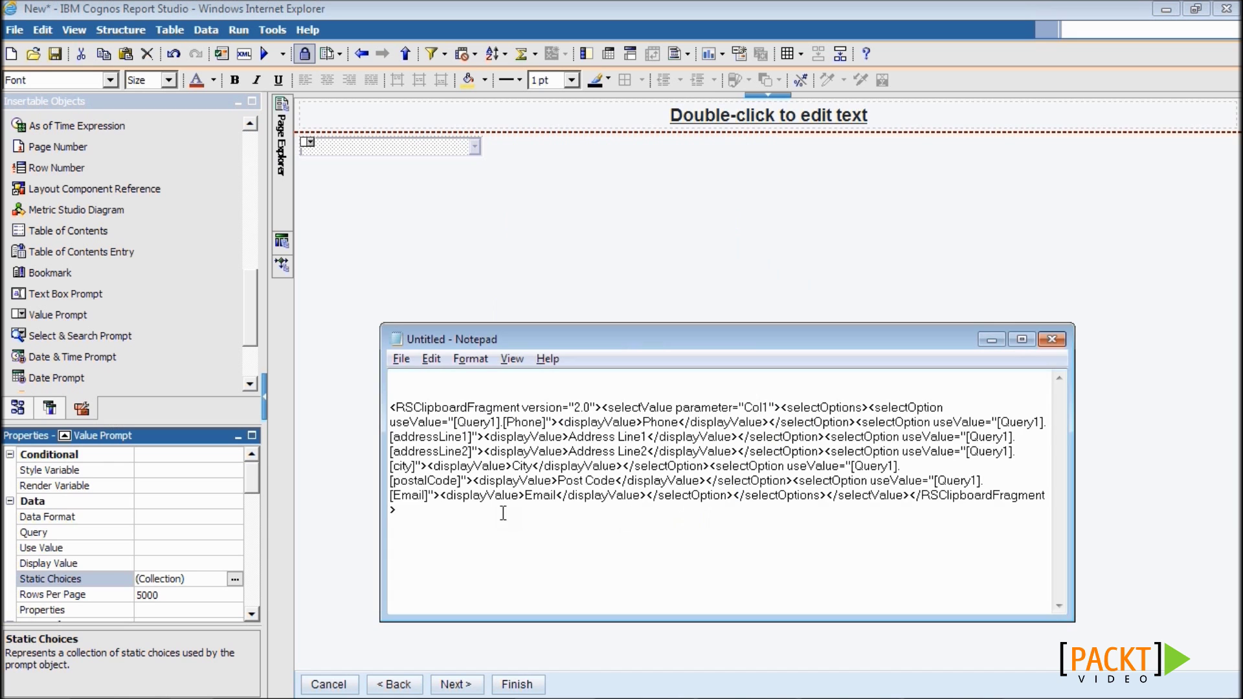
left_click_drag(396, 510, 390, 407)
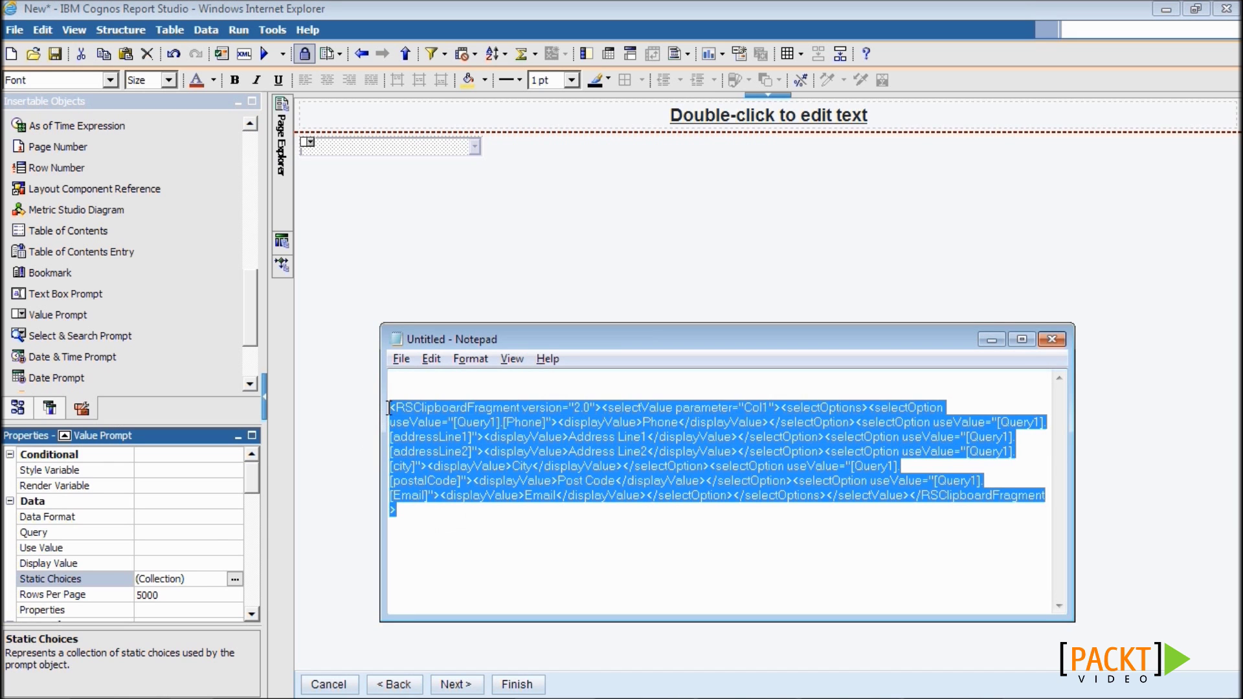
key("alt+Tab")
left_click(203, 581)
left_click(235, 579)
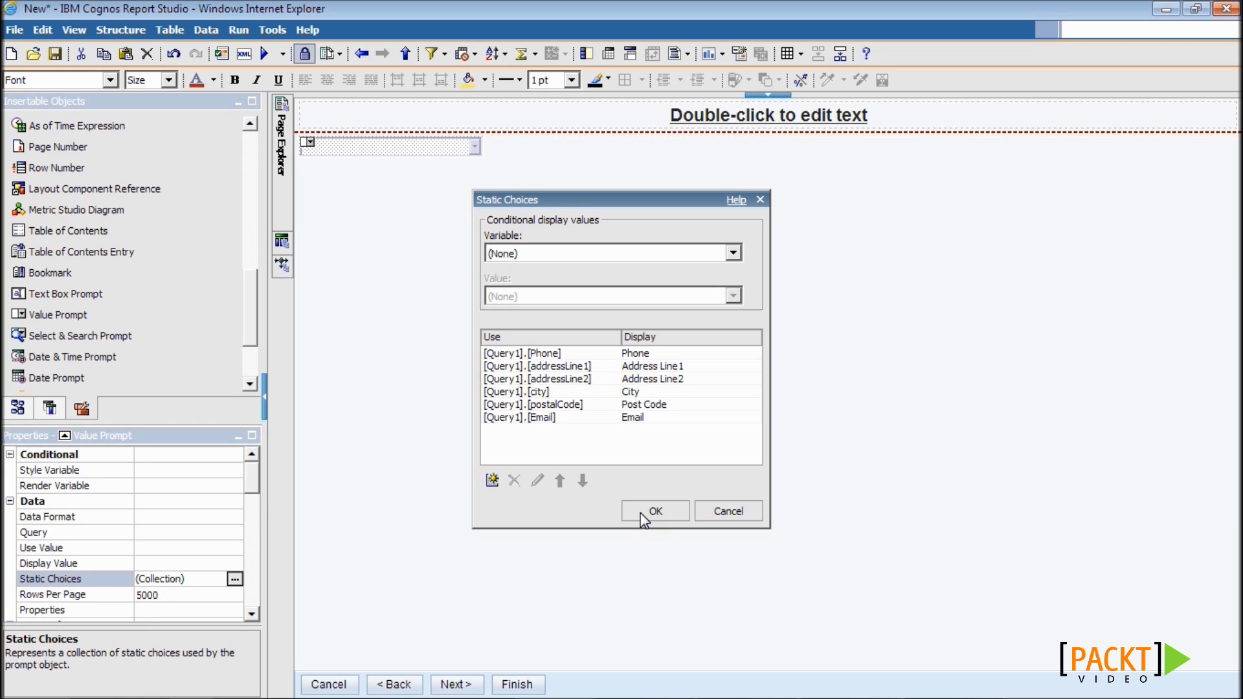
left_click(640, 513)
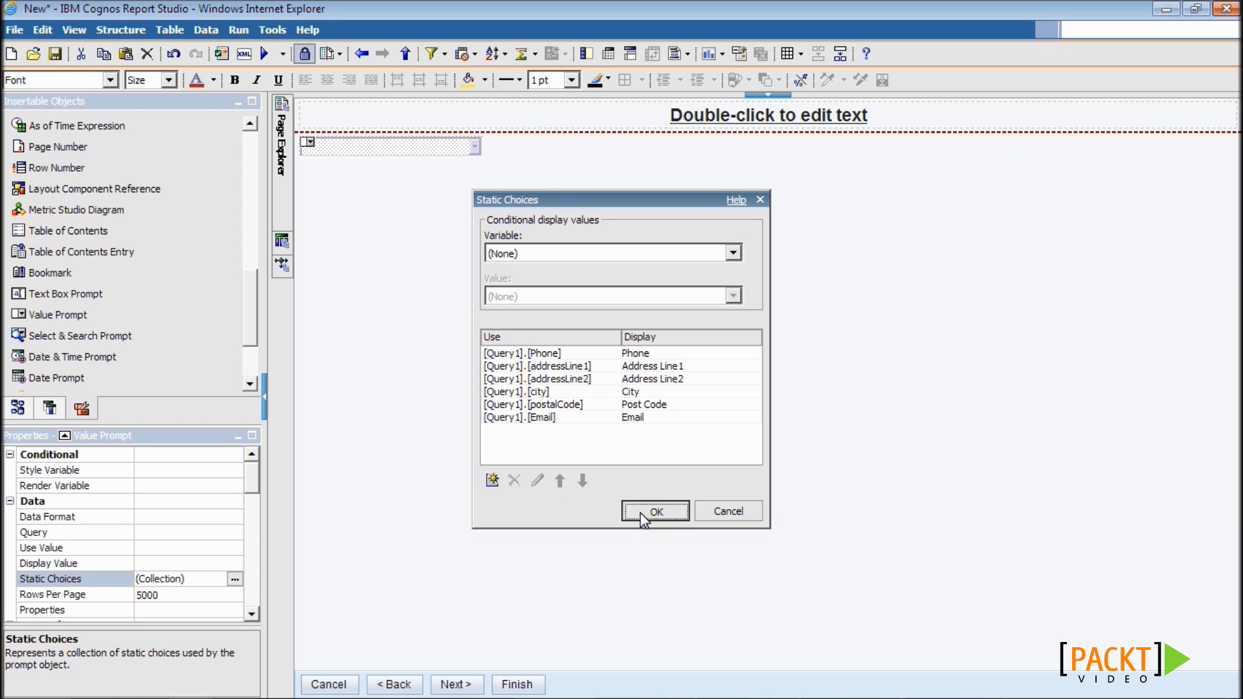
Paste a copy of the value prompt beside the first and bind it to parameter col2.
right_click(412, 156)
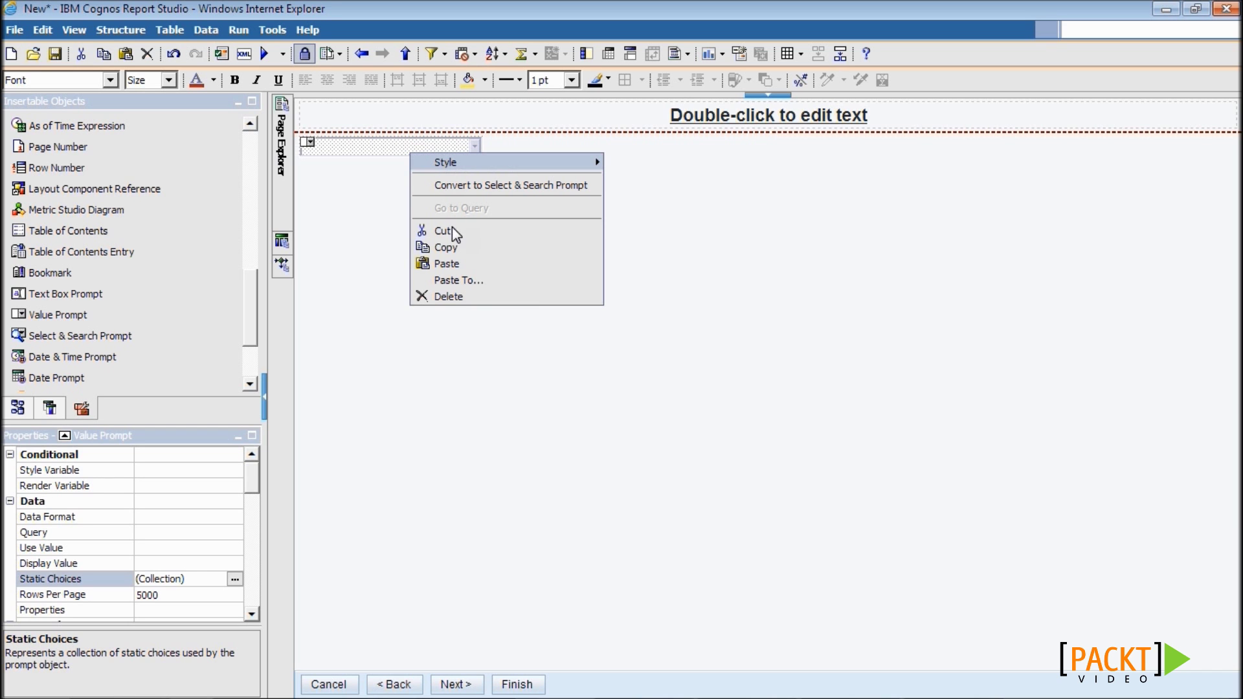
left_click(454, 258)
left_click(588, 177)
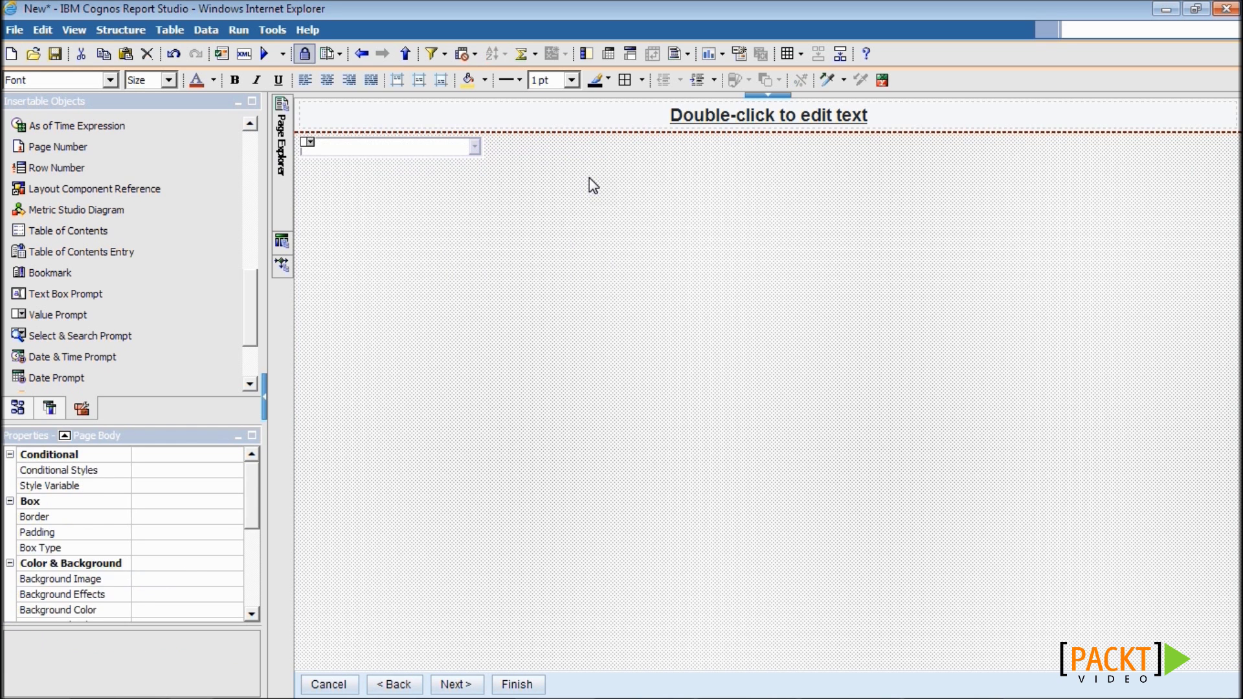
right_click(589, 178)
left_click(625, 266)
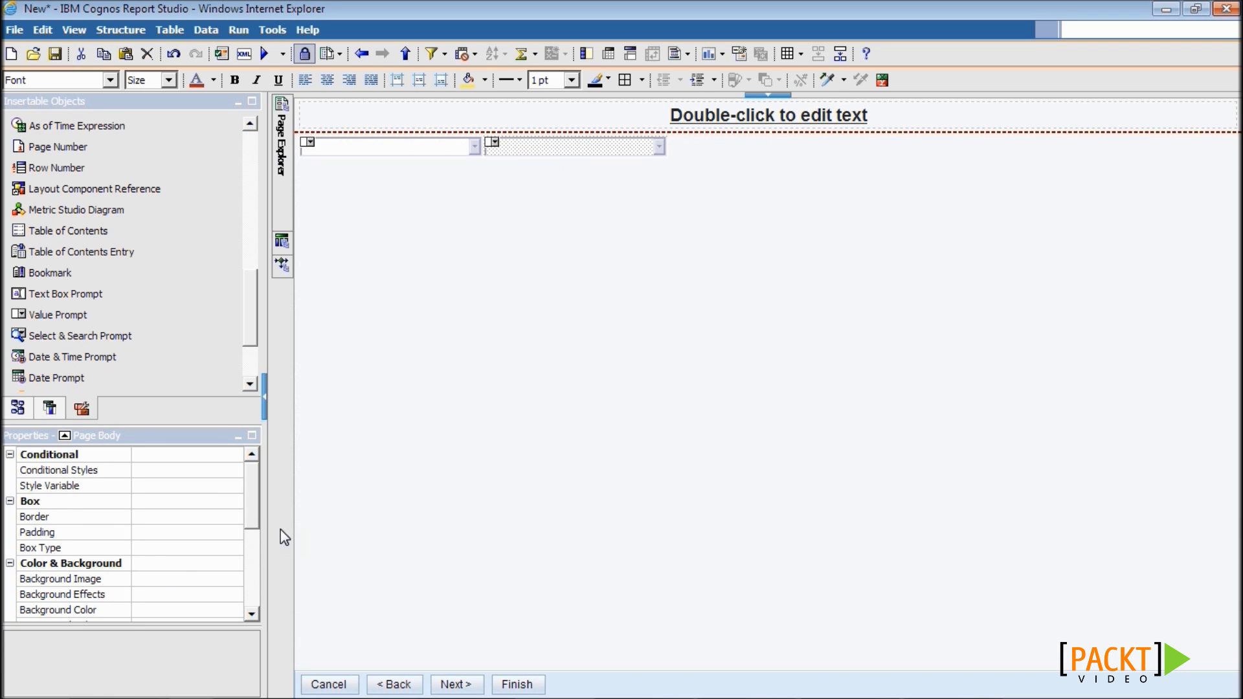
scroll(251, 495, "down", 1)
scroll(243, 556, "down", 10)
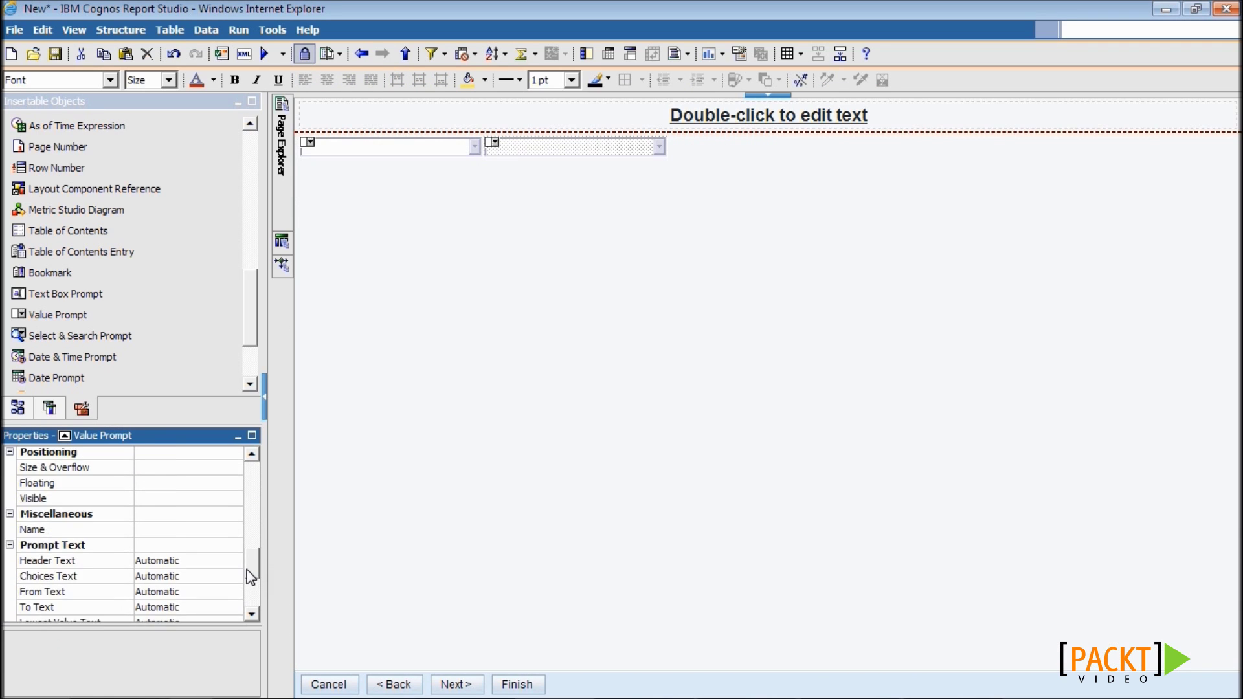
scroll(238, 551, "up", 8)
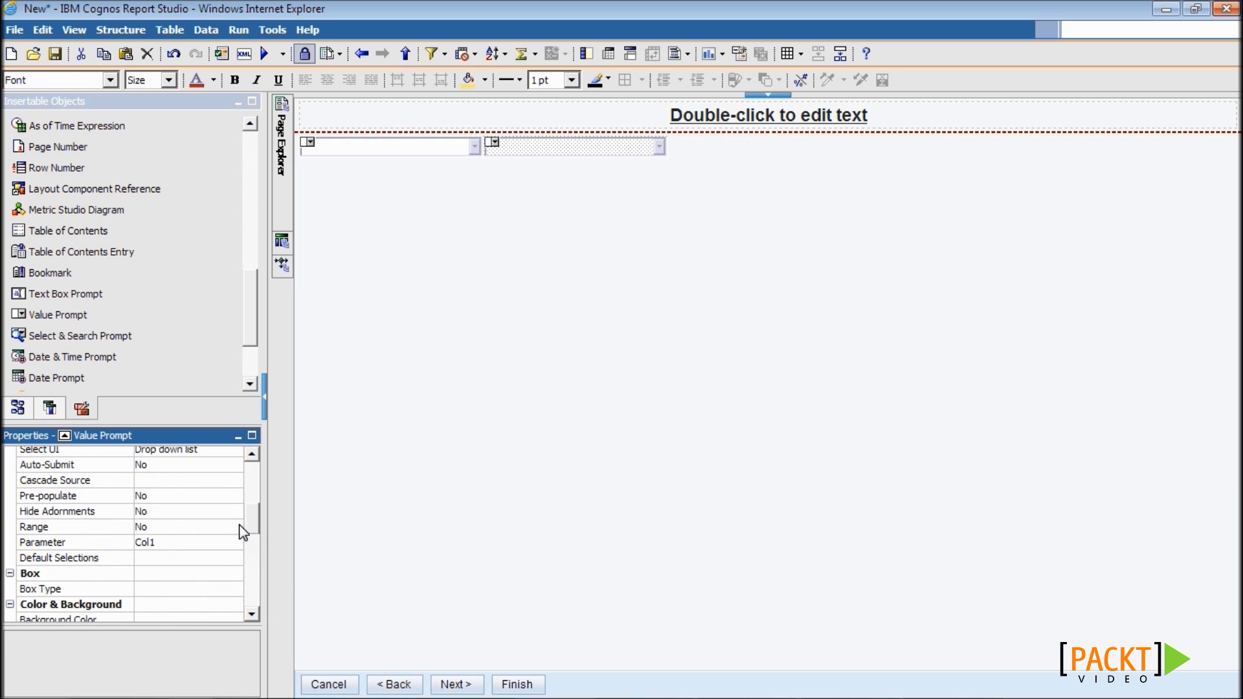
left_click(233, 544)
left_click(234, 544)
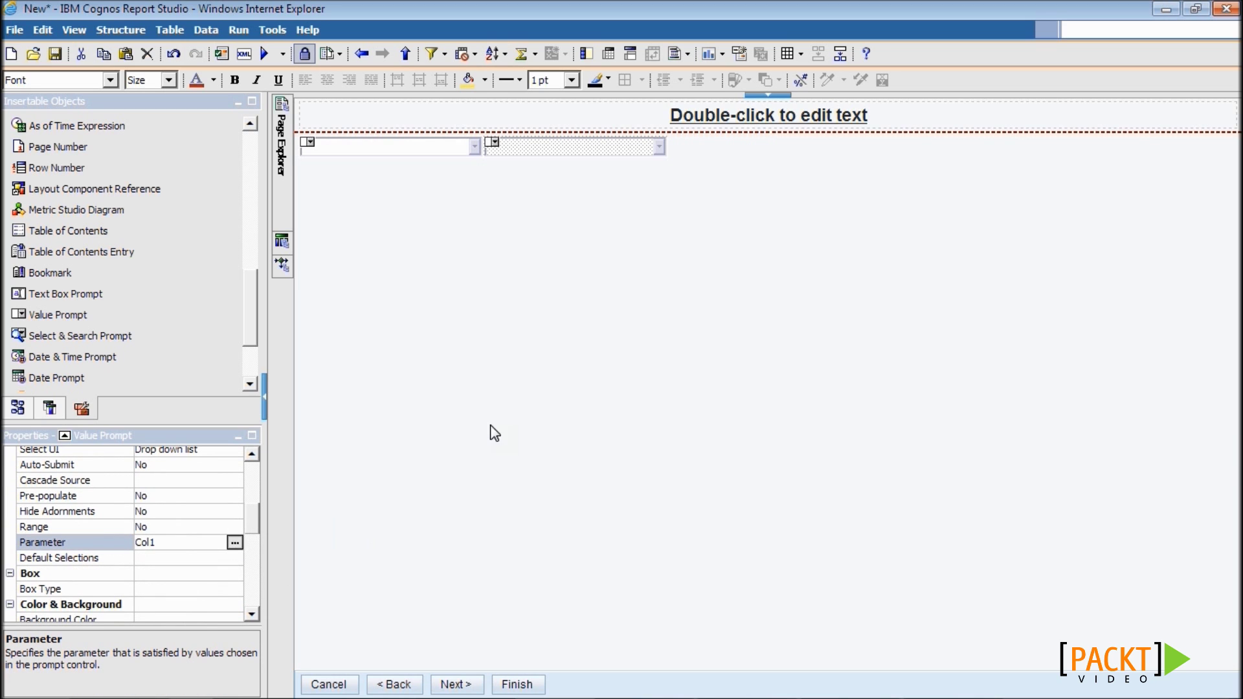
left_click(726, 351)
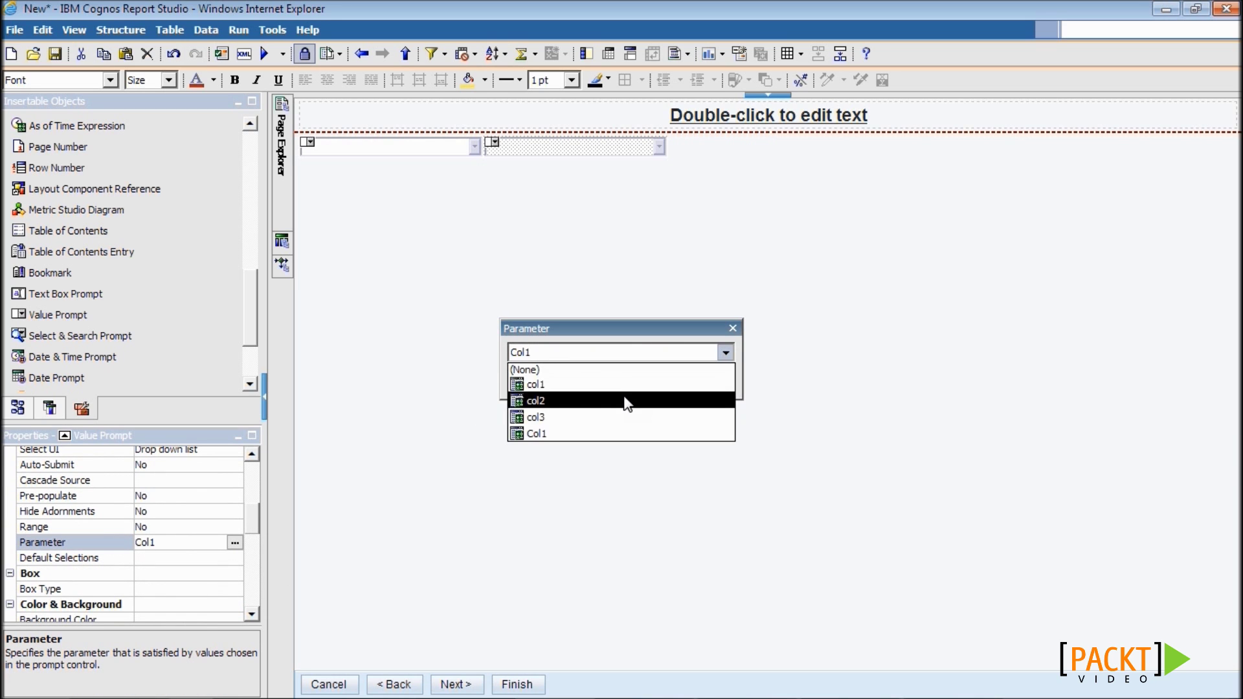
left_click(547, 400)
left_click(616, 387)
Paste a third value prompt beside the others and bind it to parameter col3.
left_click(671, 196)
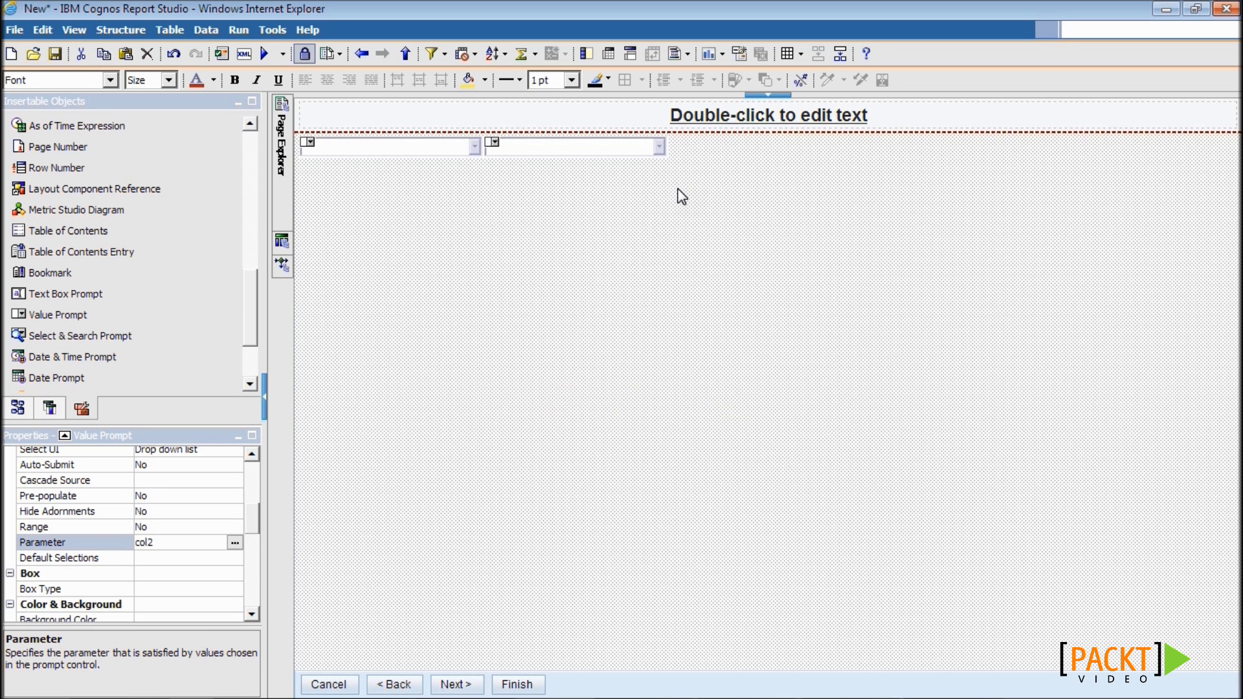
right_click(678, 190)
left_click(714, 276)
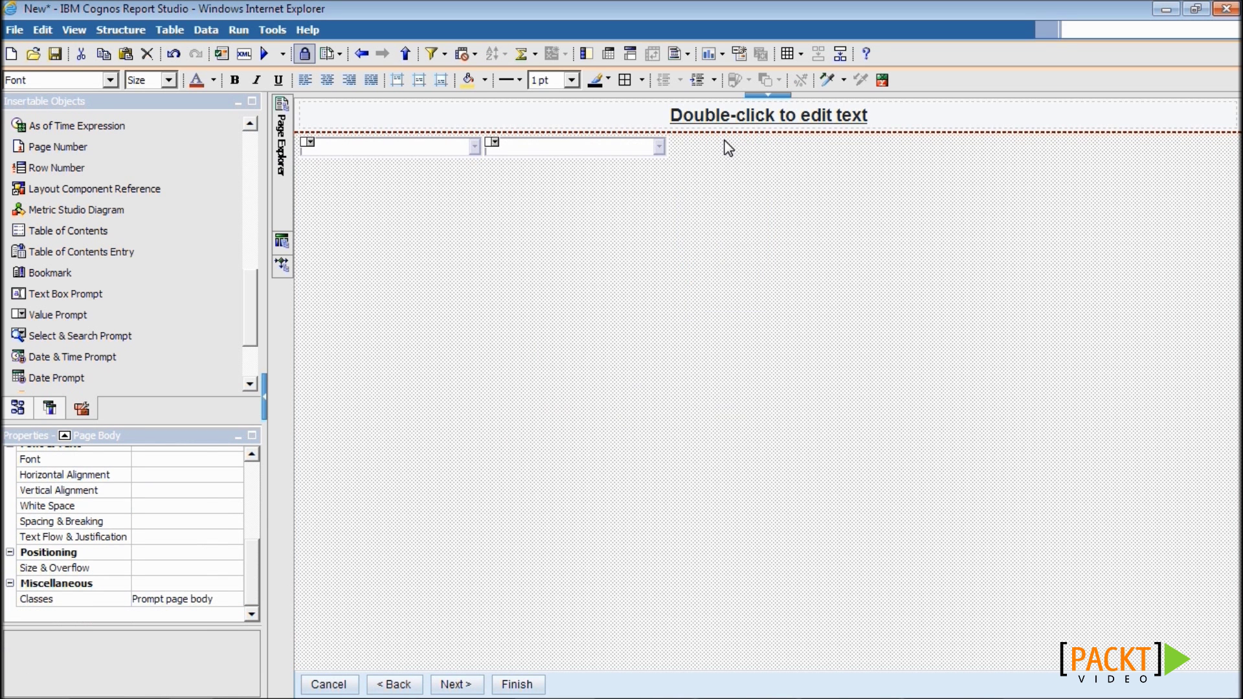
left_click(224, 583)
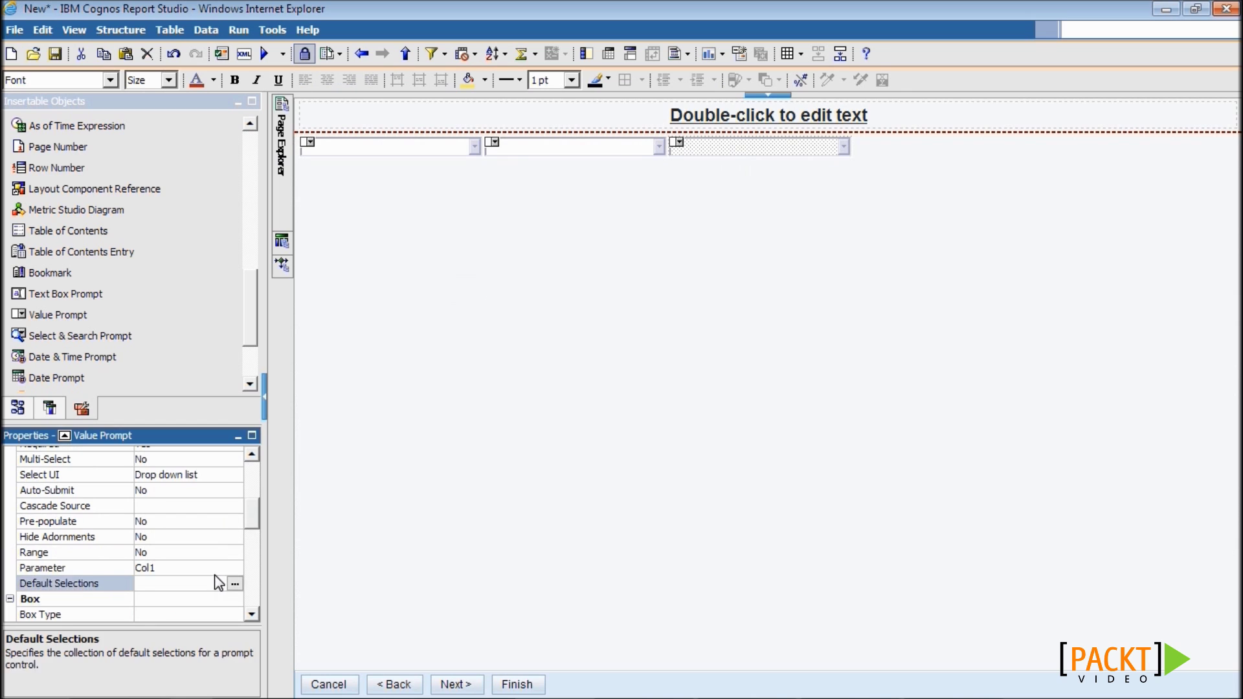
left_click(226, 569)
left_click(234, 569)
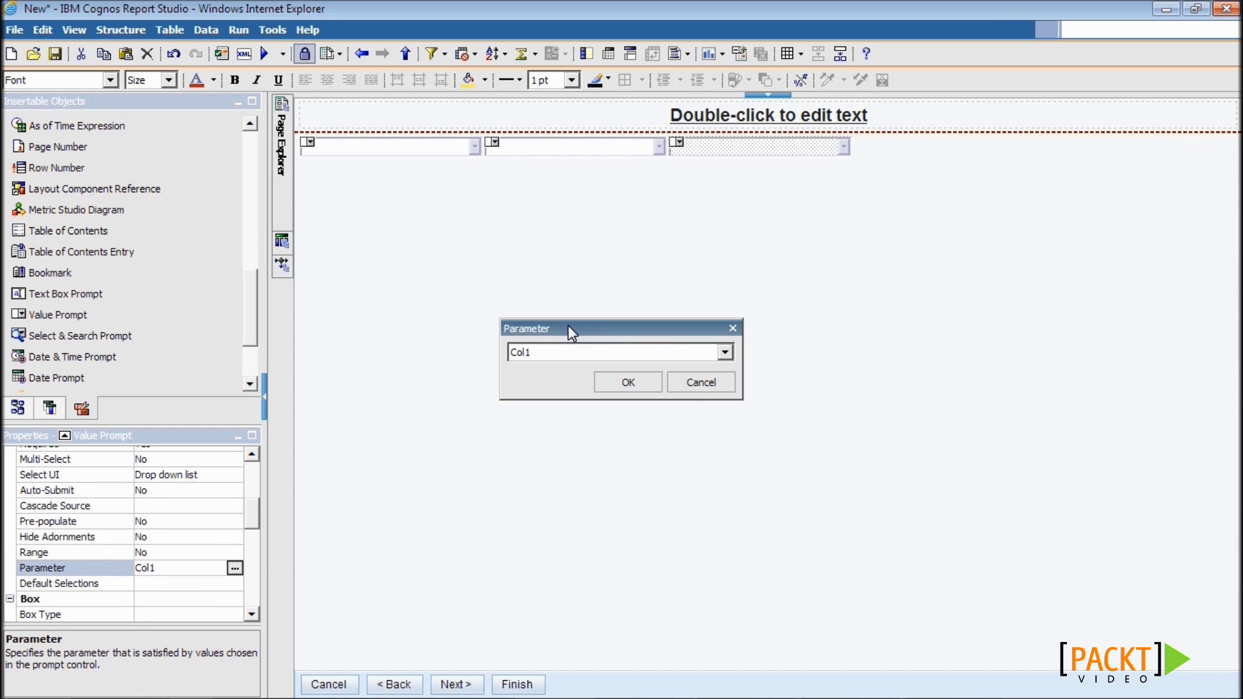
left_click(655, 355)
left_click(528, 414)
left_click(606, 384)
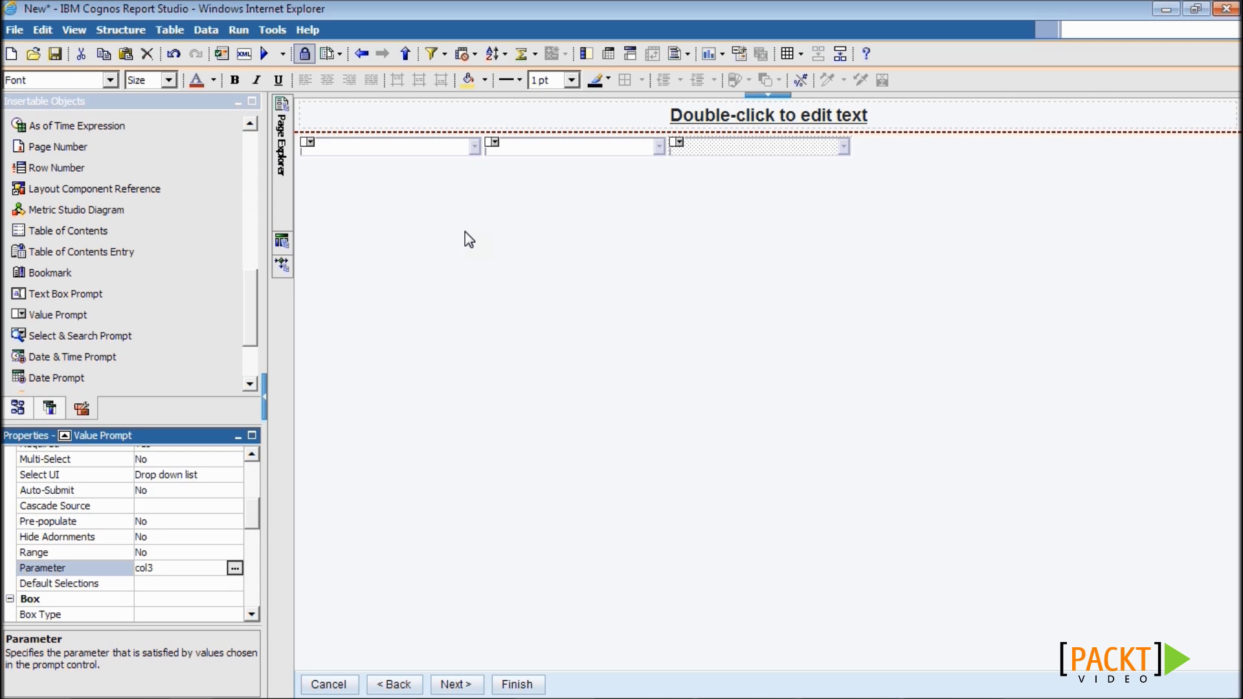
Save the report under the name 7.1.
left_click(55, 53)
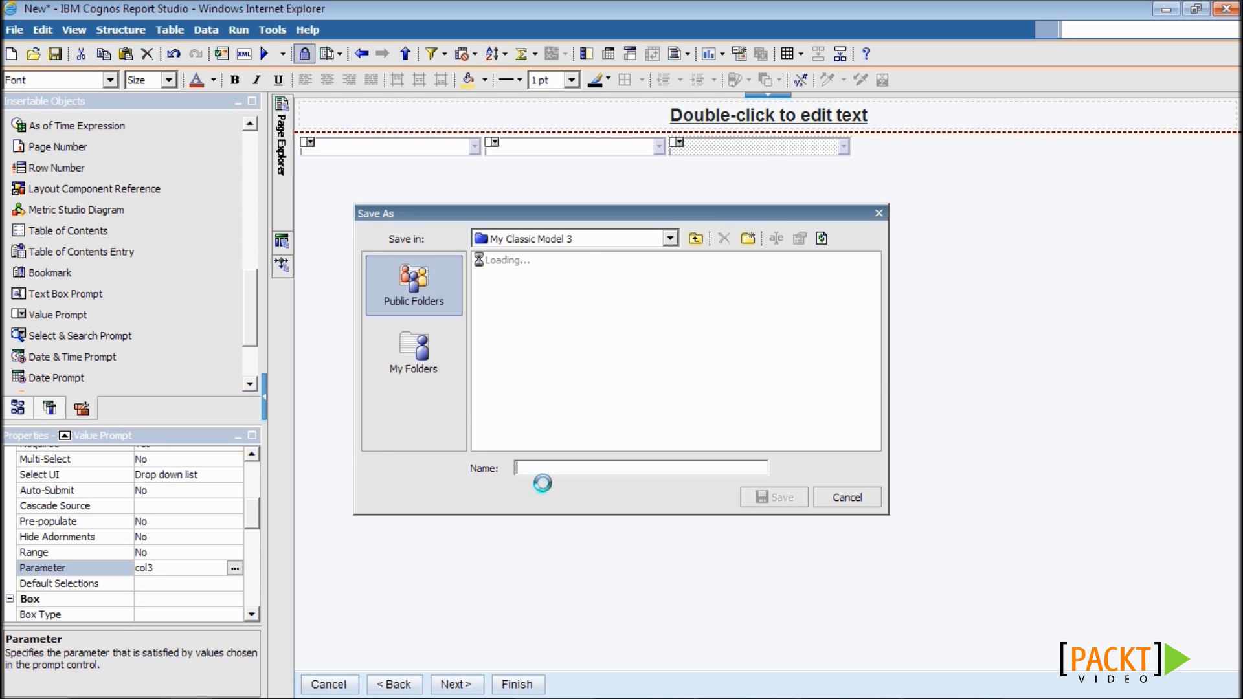
type("7.1")
left_click(759, 503)
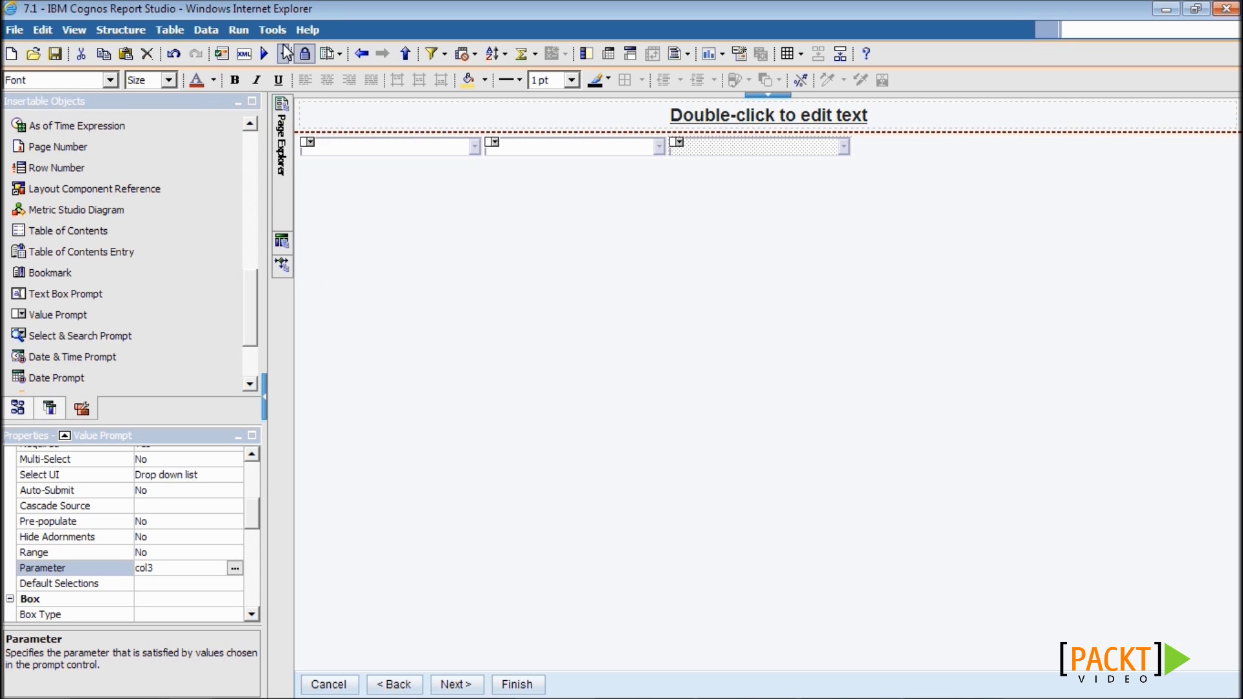
Run the report answering the col1, col2 and col3 prompts with City, Email and Phone.
left_click(269, 52)
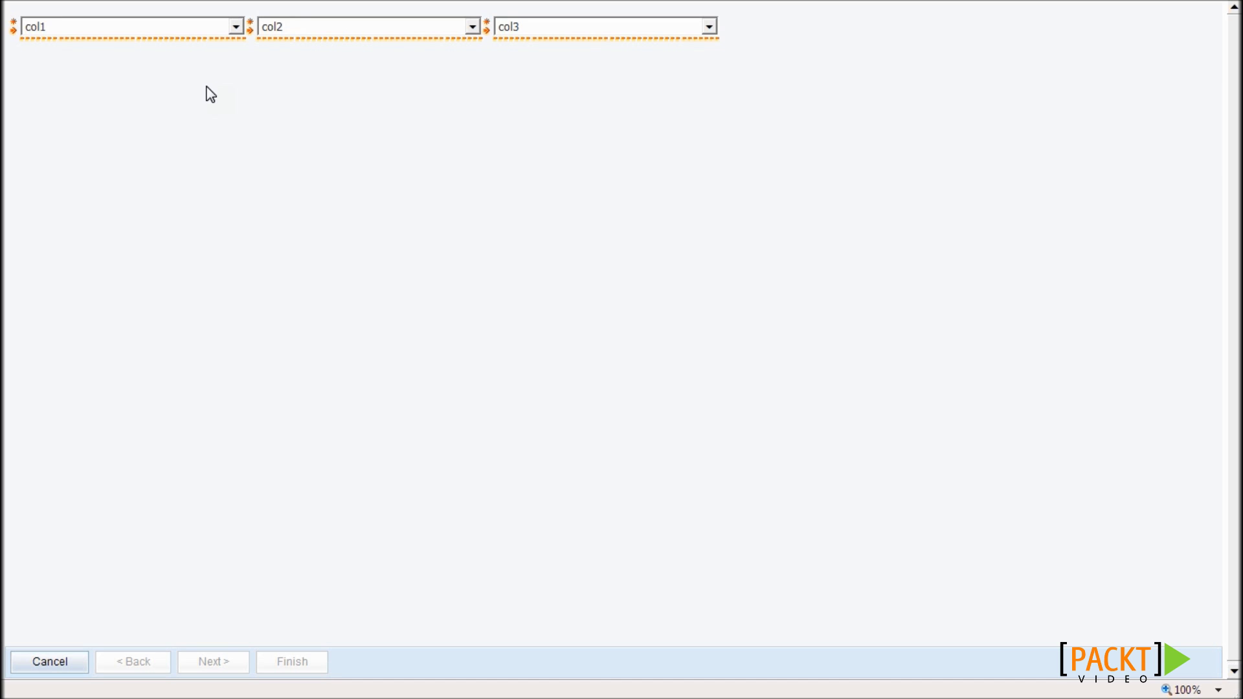
left_click(180, 28)
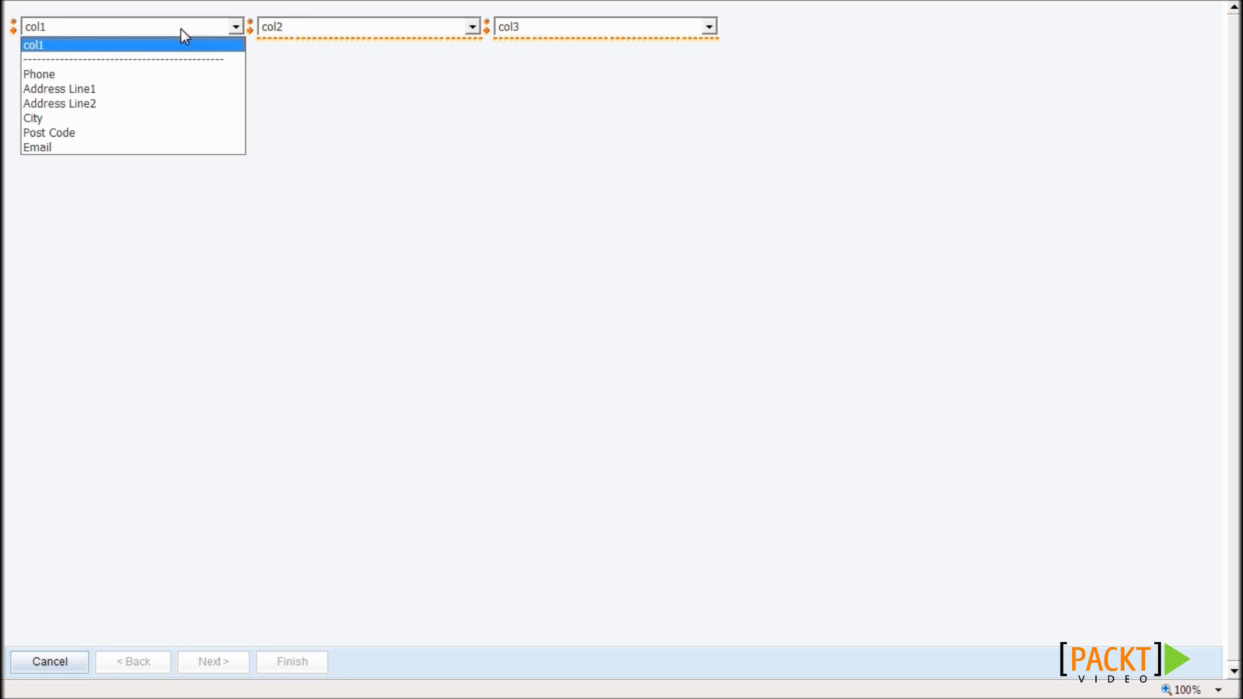
left_click(154, 117)
left_click(340, 31)
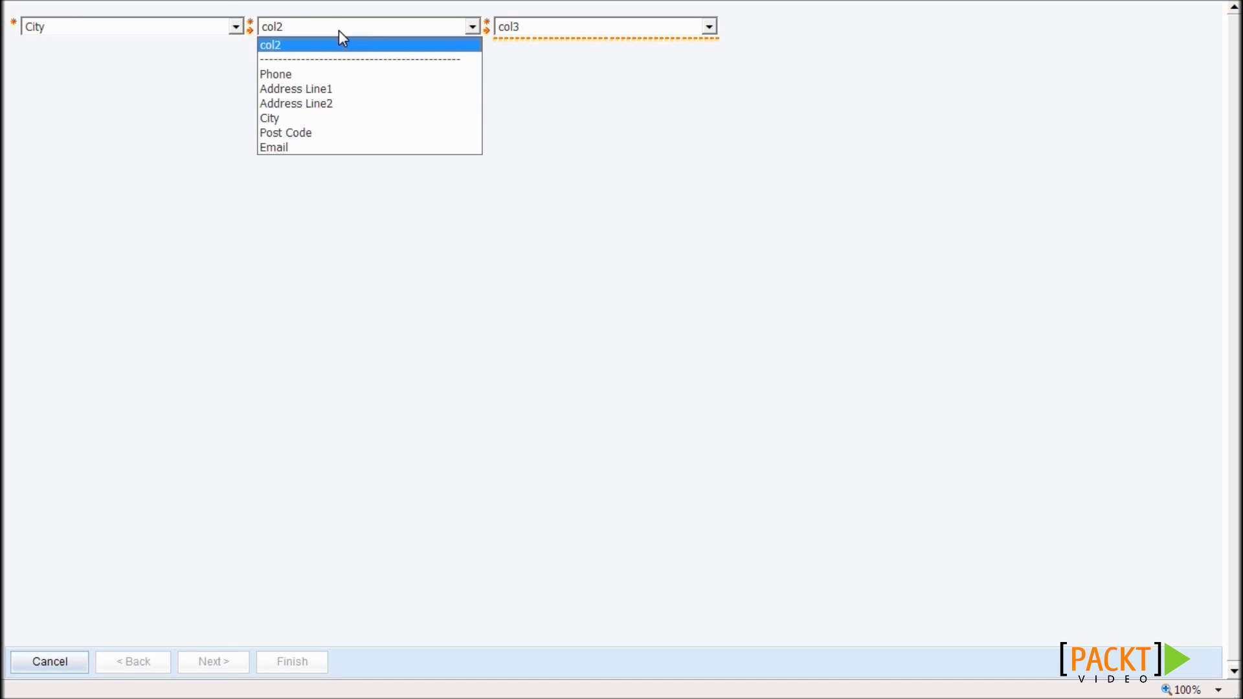
left_click(329, 149)
left_click(539, 26)
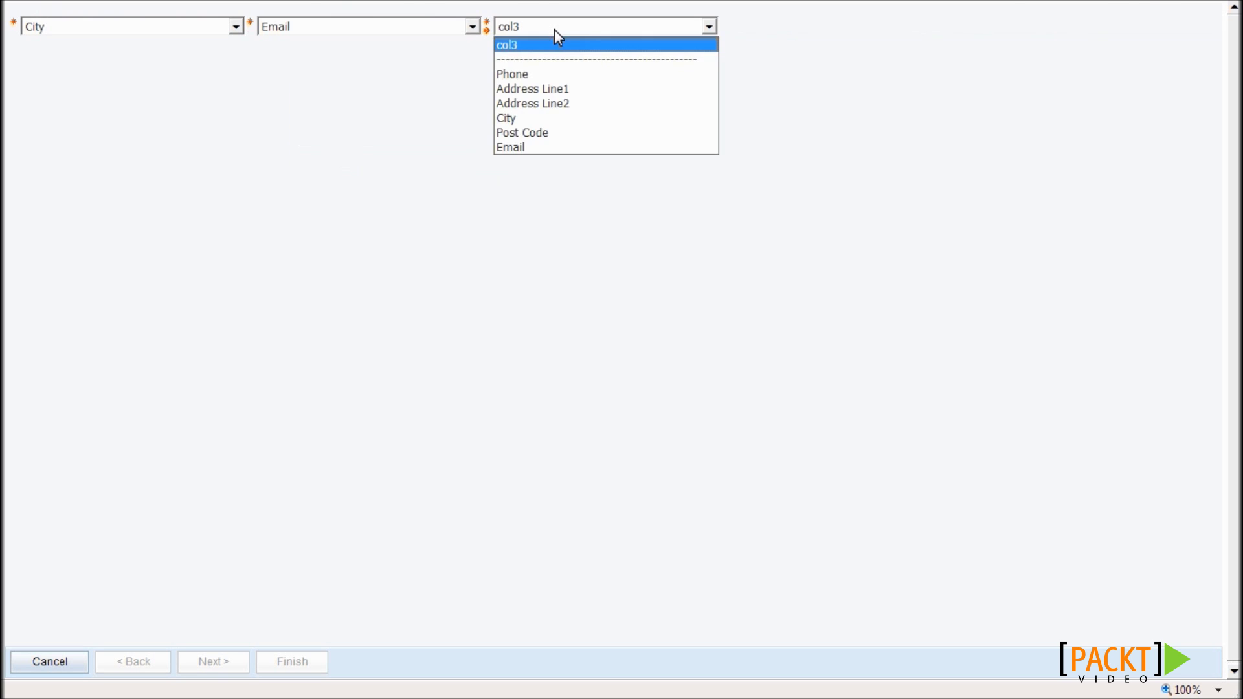
left_click(549, 75)
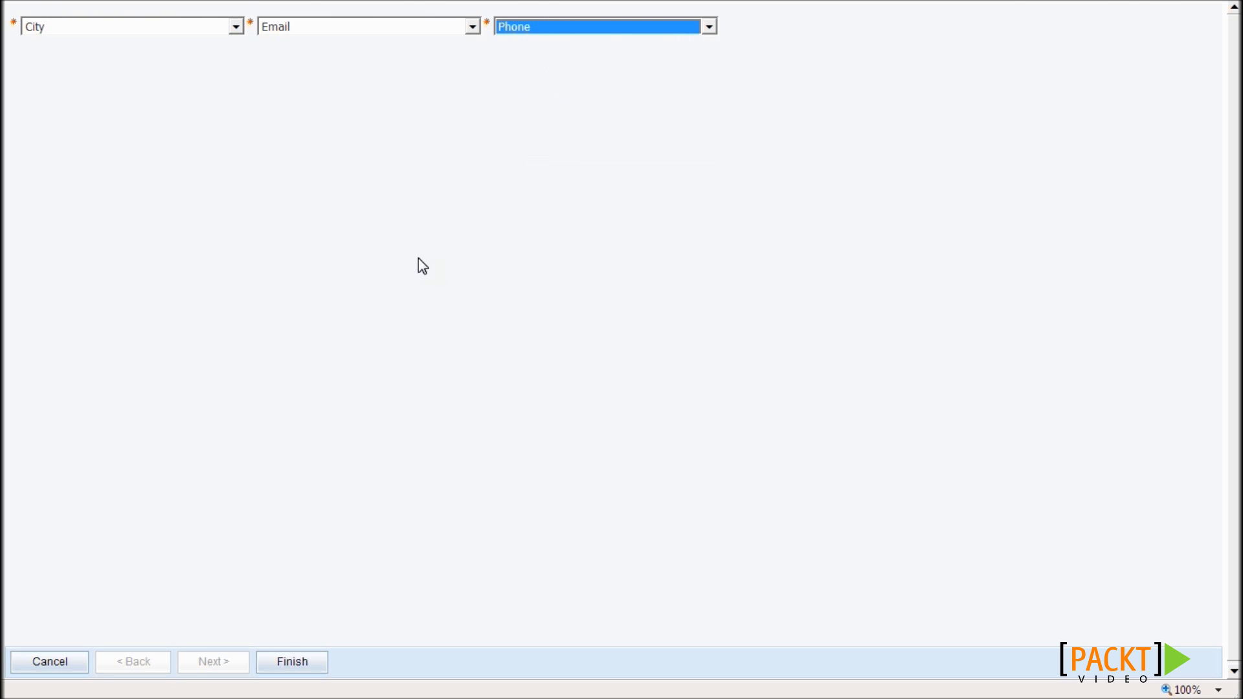
left_click(291, 661)
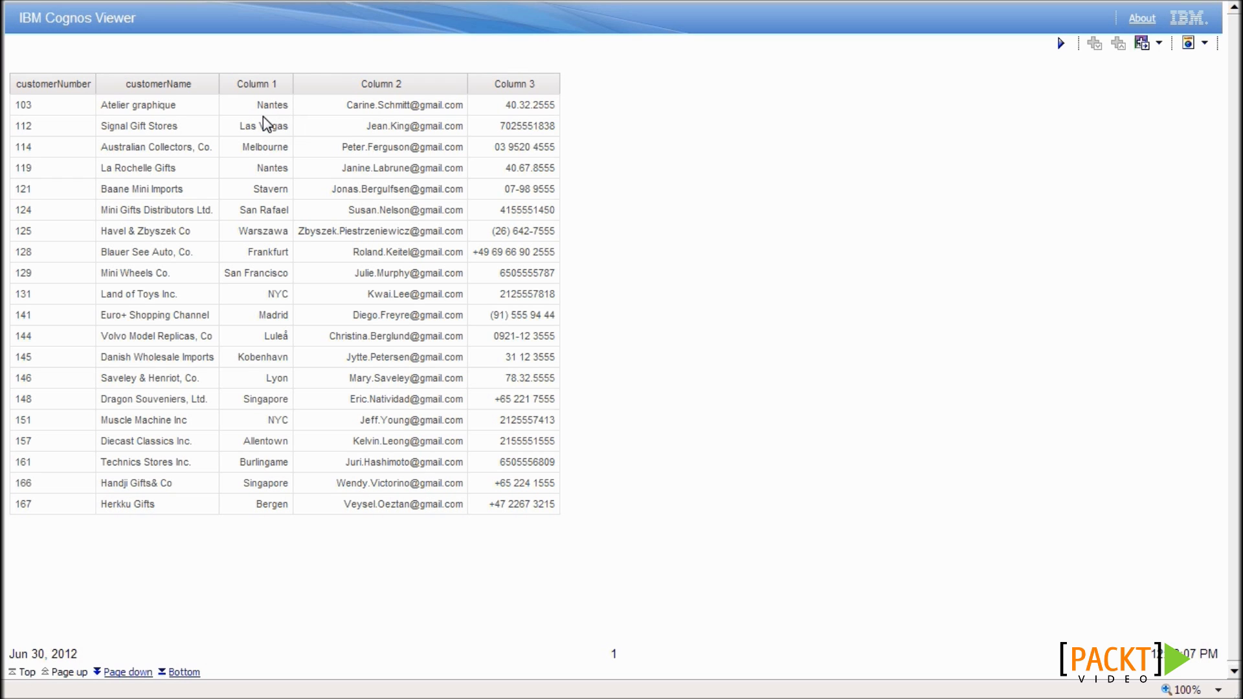
left_click_drag(297, 106, 573, 107)
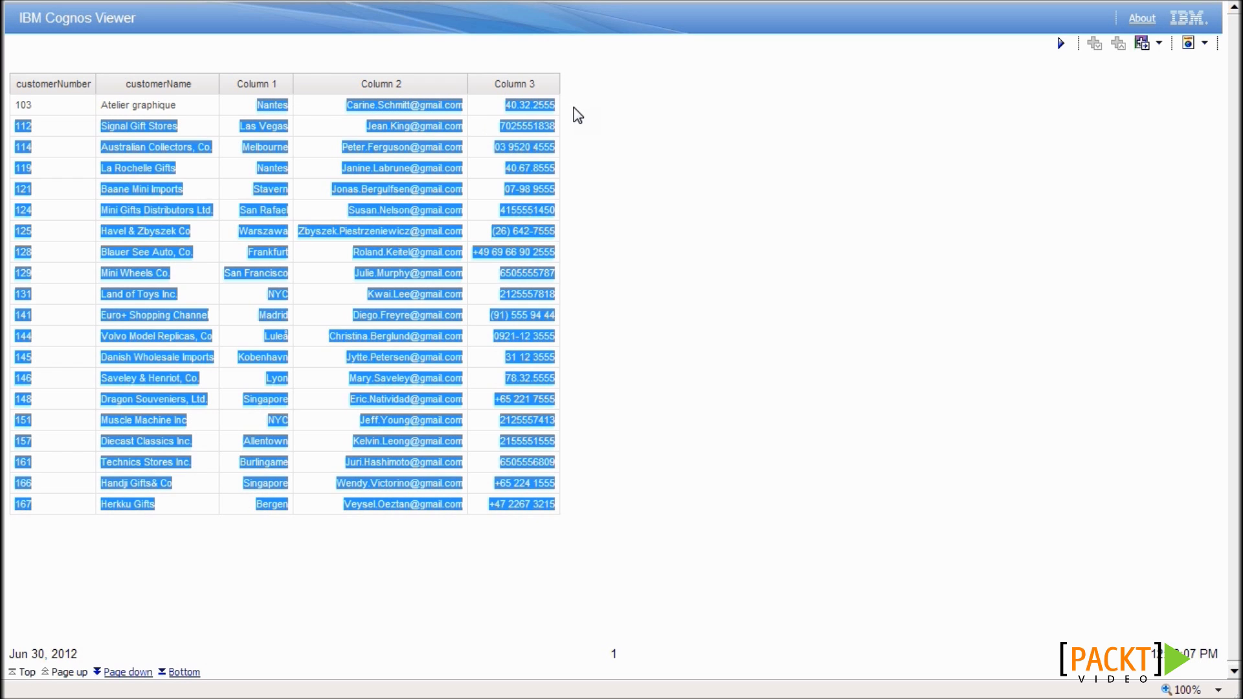
left_click(605, 166)
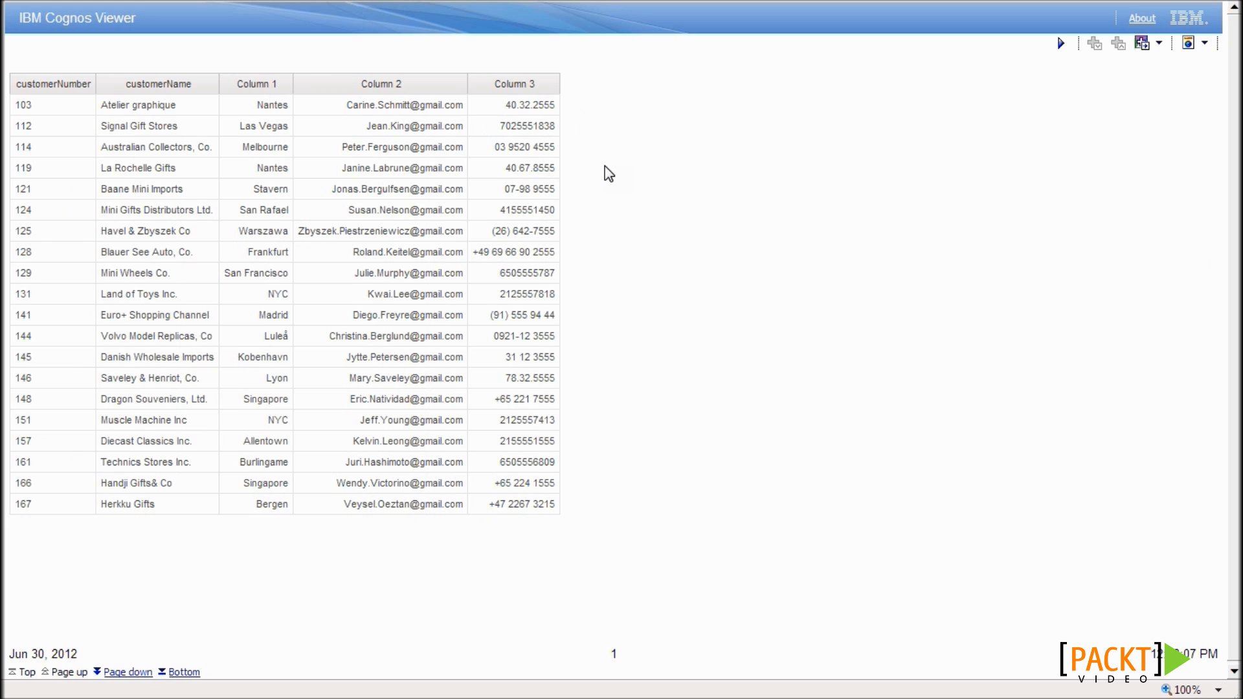